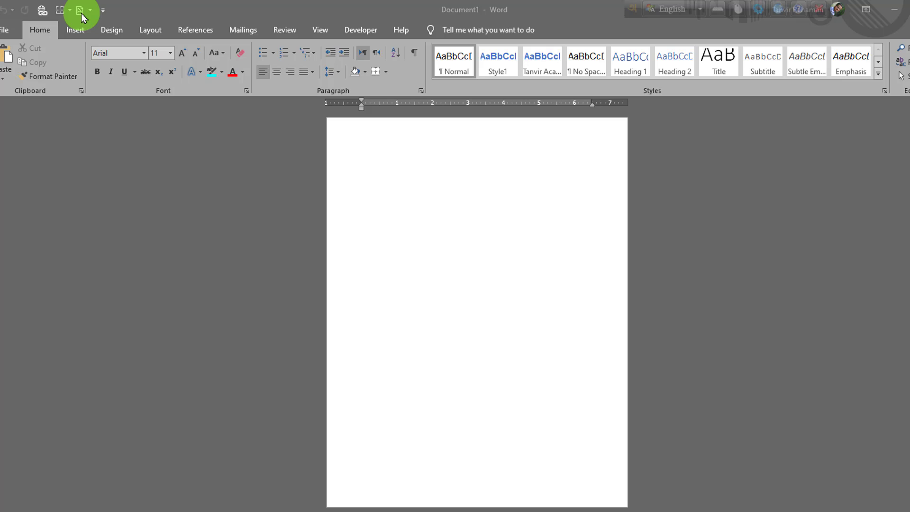
Apply the Tanvir_Academy watermark to the blank page and replace it with the Tanvir watermark from the General category
{"action": "left_click", "coordinate": [81, 12]}
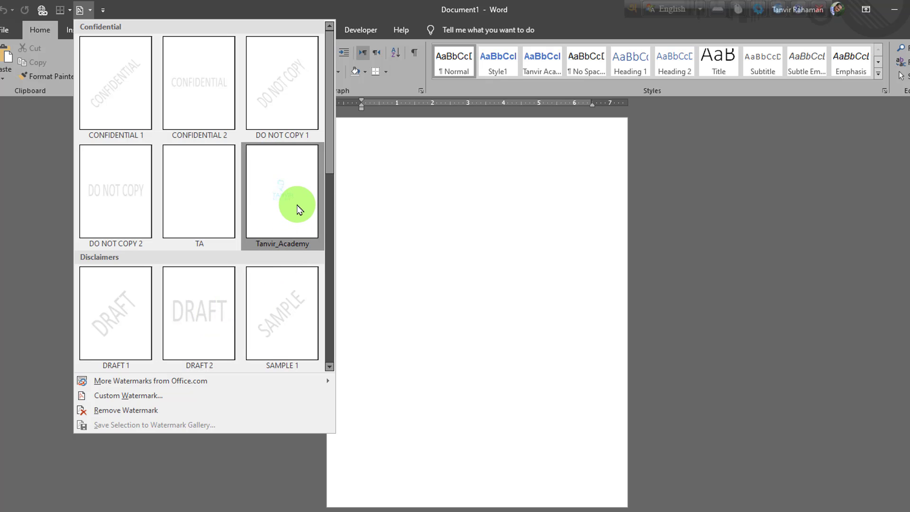
{"action": "left_click", "coordinate": [298, 205]}
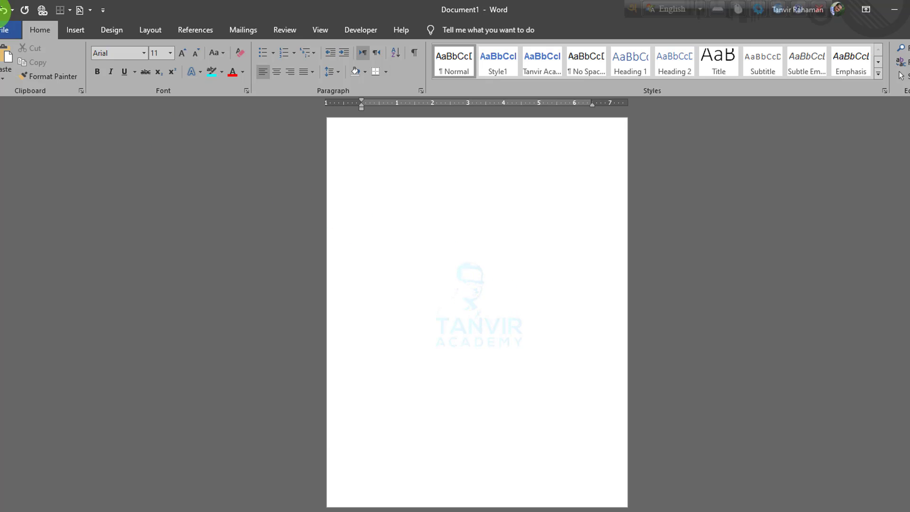
{"action": "left_click", "coordinate": [79, 11]}
{"action": "scroll", "coordinate": [203, 197], "scroll_direction": "down", "scroll_amount": 5}
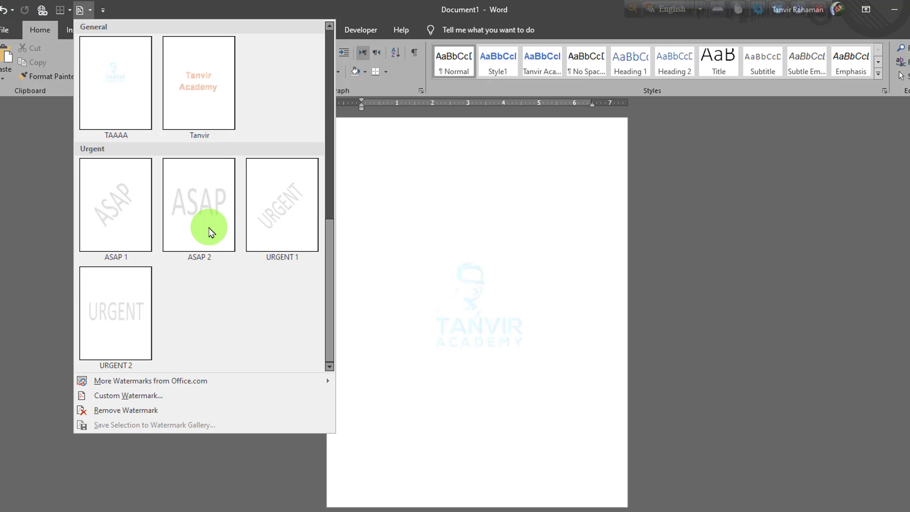
{"action": "left_click", "coordinate": [203, 99]}
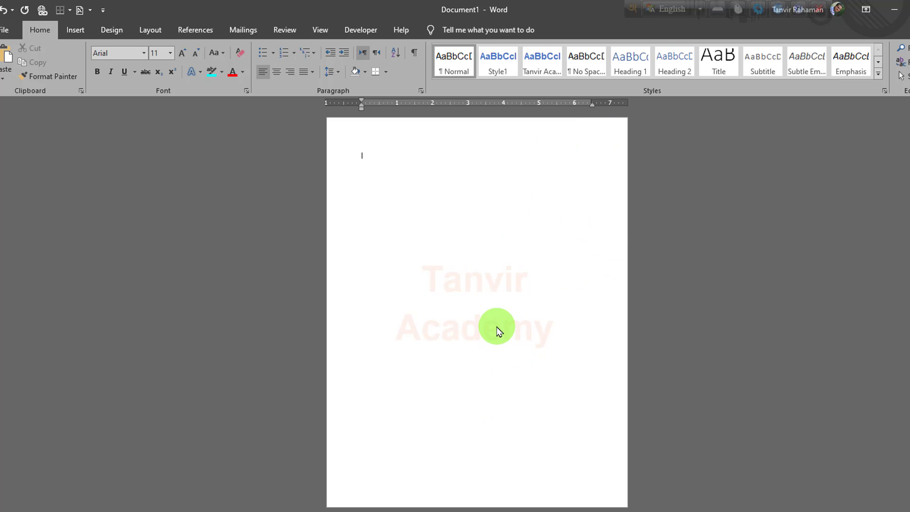
{"action": "left_click", "coordinate": [79, 10]}
{"action": "scroll", "coordinate": [252, 193], "scroll_direction": "down", "scroll_amount": 3}
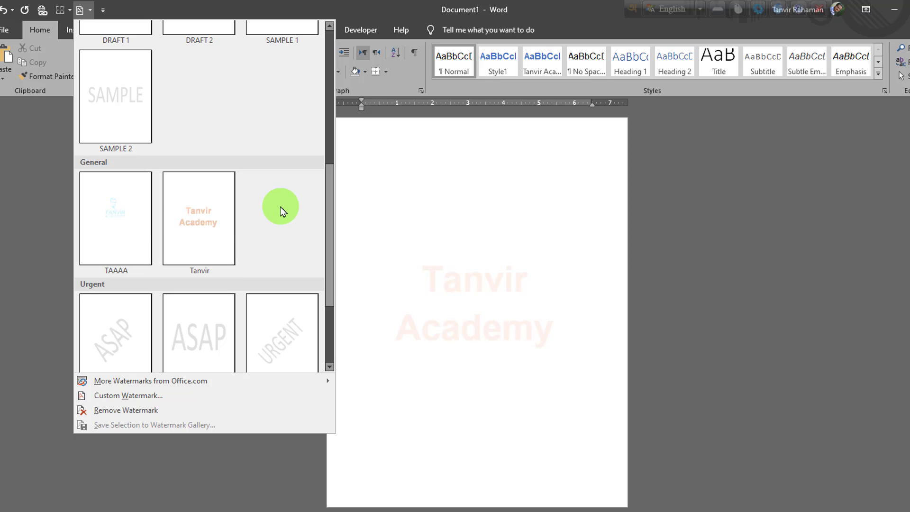
{"action": "left_click", "coordinate": [524, 237]}
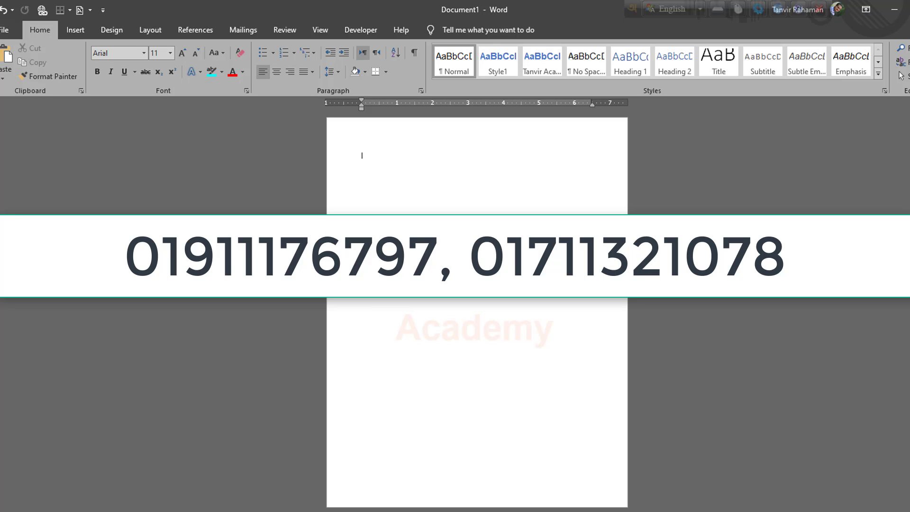
Close the watermarked document without saving it and open a new blank document
{"action": "left_click", "coordinate": [904, 10]}
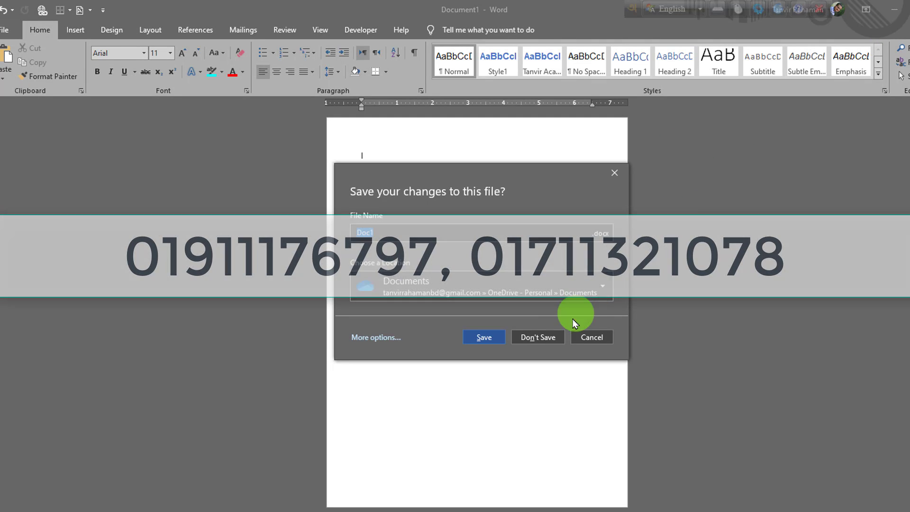
{"action": "left_click", "coordinate": [538, 336]}
{"action": "right_click", "coordinate": [633, 220]}
{"action": "left_click", "coordinate": [777, 314]}
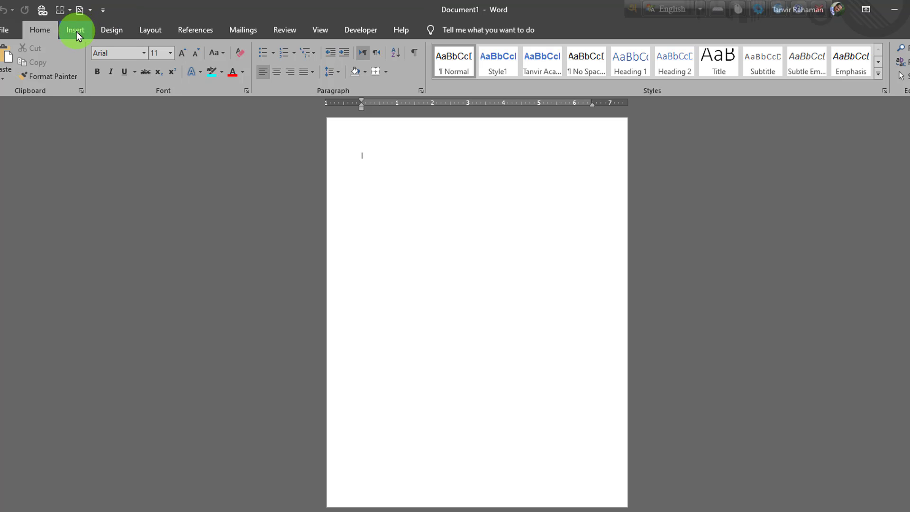
Insert the picture "my office guide logo.jpg" from the All Channel Logo folder on the Tanvir Academy (F:) drive
{"action": "left_click", "coordinate": [76, 31]}
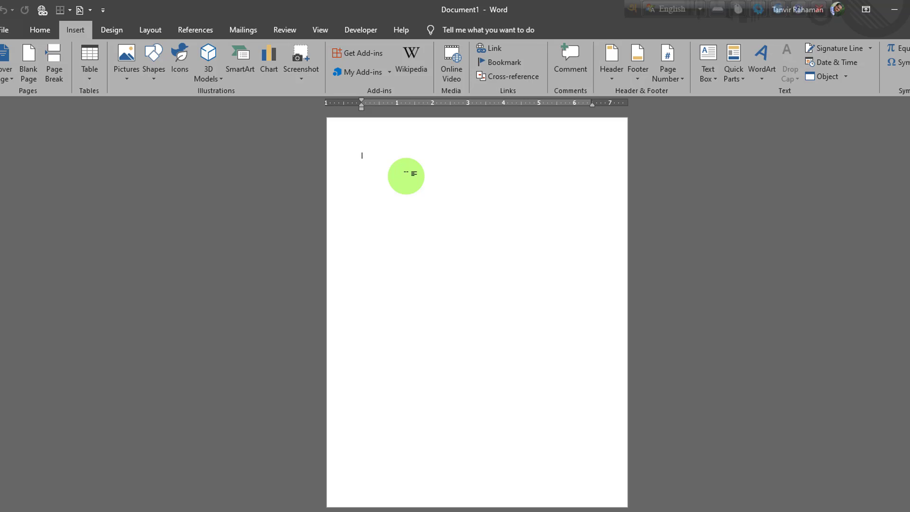
{"action": "left_click", "coordinate": [128, 81]}
{"action": "left_click", "coordinate": [138, 107]}
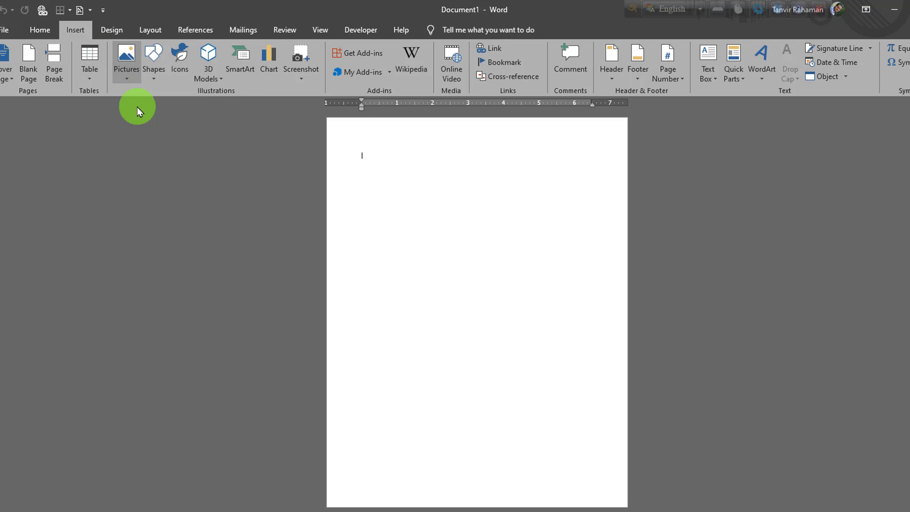
{"action": "scroll", "coordinate": [78, 212], "scroll_direction": "down", "scroll_amount": 1}
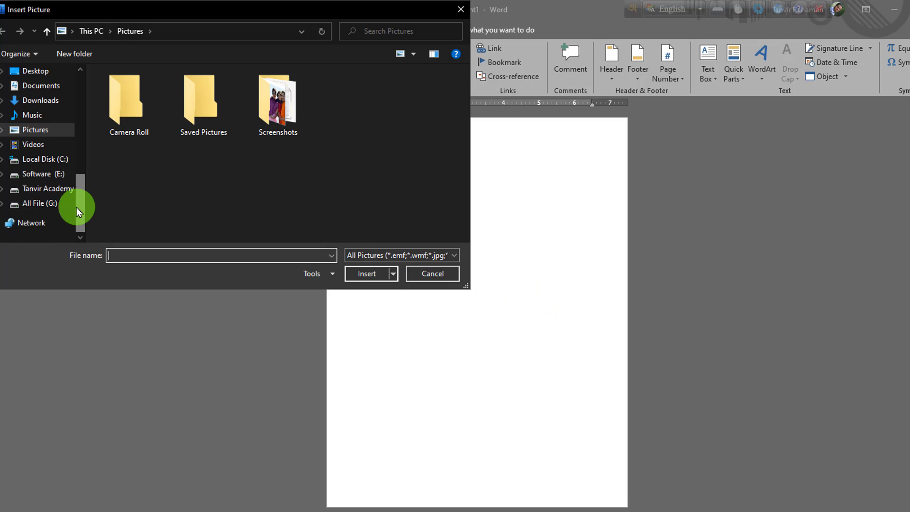
{"action": "left_click", "coordinate": [47, 203]}
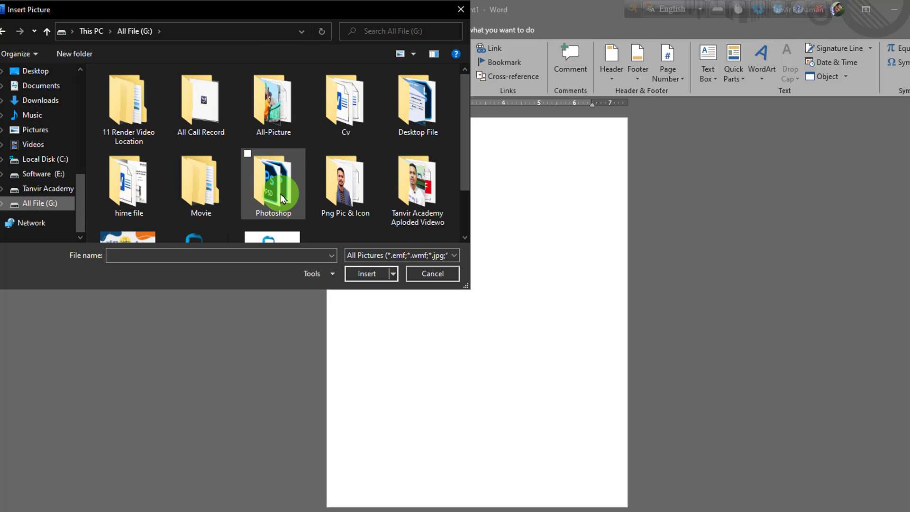
{"action": "scroll", "coordinate": [281, 195], "scroll_direction": "down", "scroll_amount": 2}
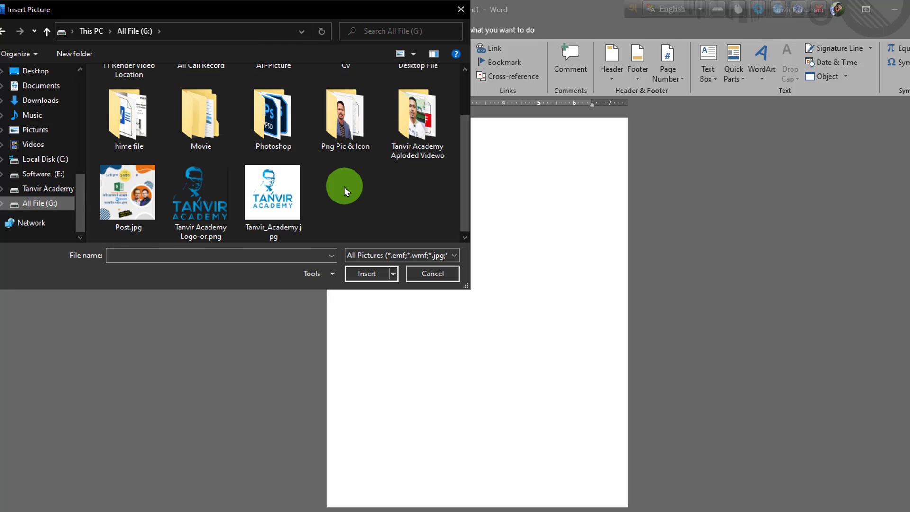
{"action": "left_click", "coordinate": [61, 189]}
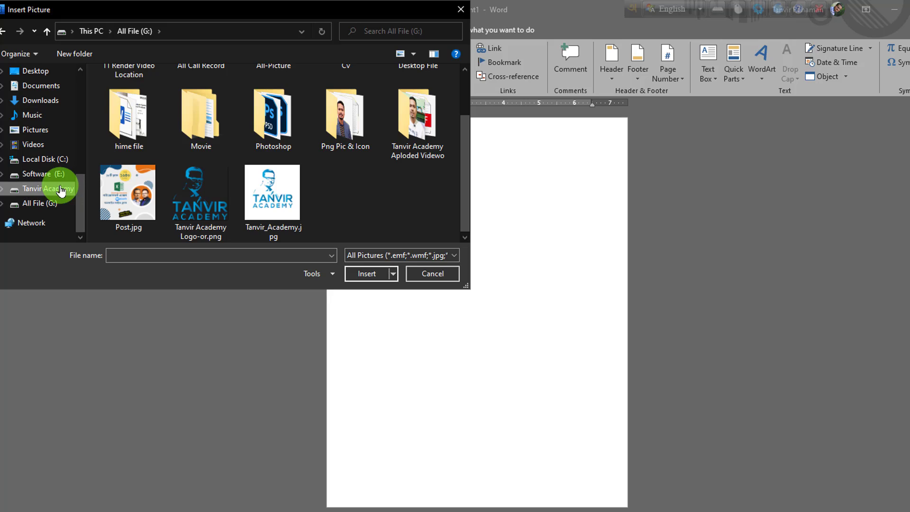
{"action": "double_click", "coordinate": [192, 118]}
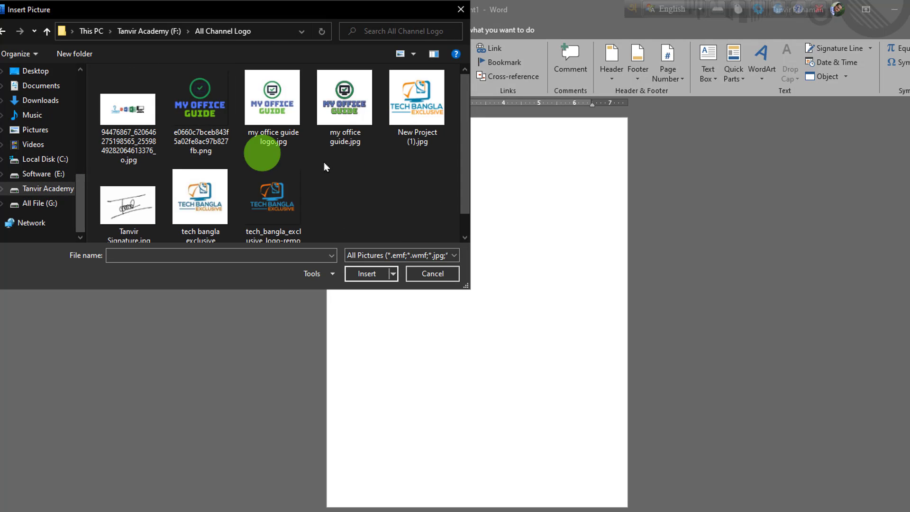
{"action": "double_click", "coordinate": [274, 113]}
{"action": "left_click", "coordinate": [456, 276]}
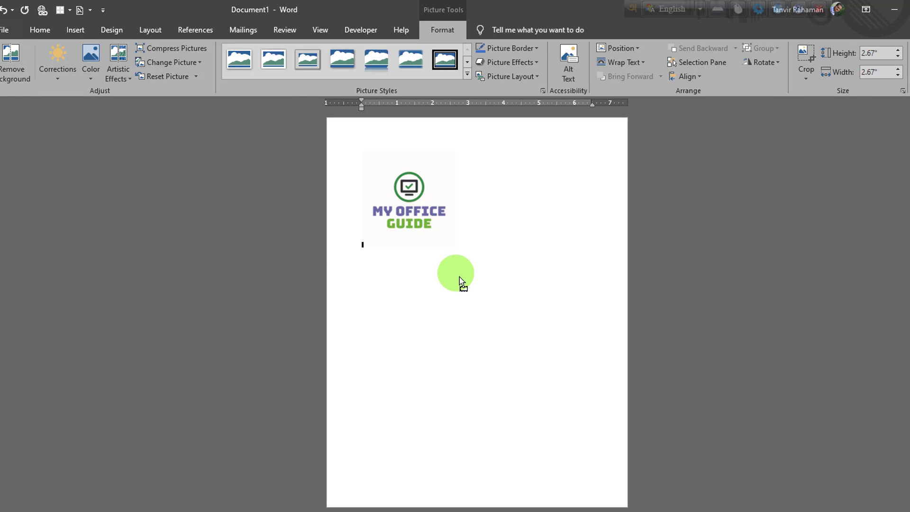
Set the logo picture's text wrapping to Tight and move it to around the middle of the page
{"action": "left_click", "coordinate": [440, 237]}
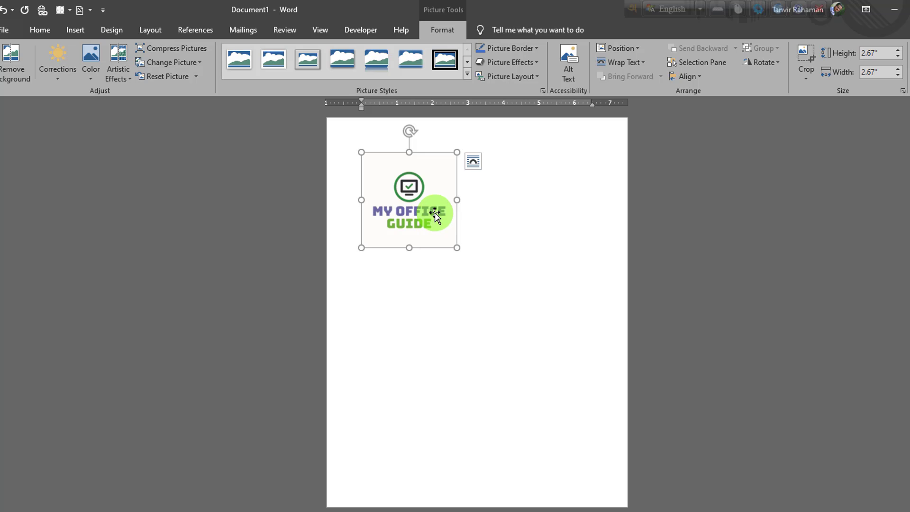
{"action": "left_click", "coordinate": [456, 247]}
{"action": "left_click", "coordinate": [456, 246]}
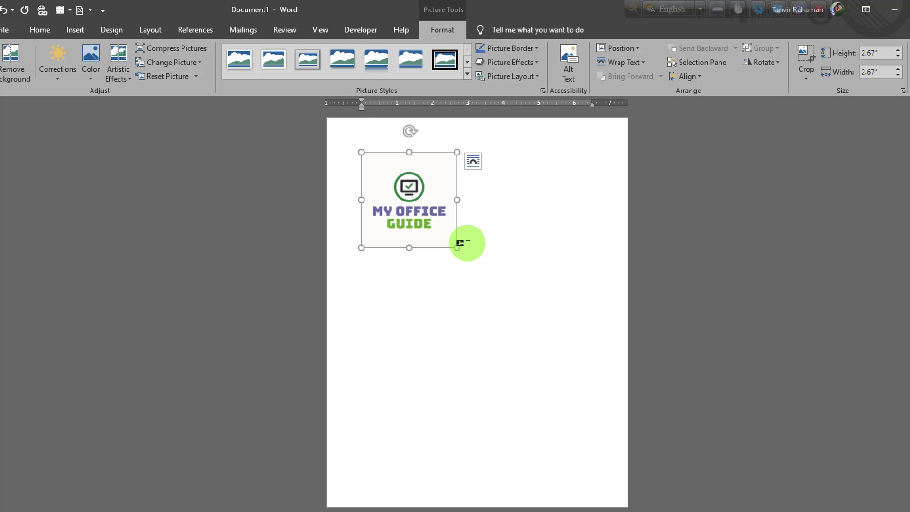
{"action": "right_click", "coordinate": [420, 188]}
{"action": "mouse_move", "coordinate": [481, 378]}
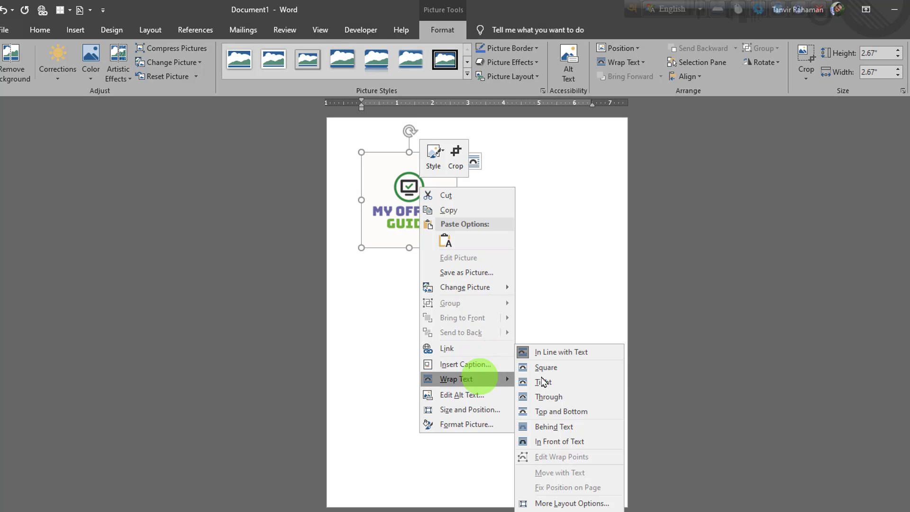
{"action": "left_click", "coordinate": [559, 377]}
{"action": "left_click_drag", "start_coordinate": [414, 215], "coordinate": [476, 311]}
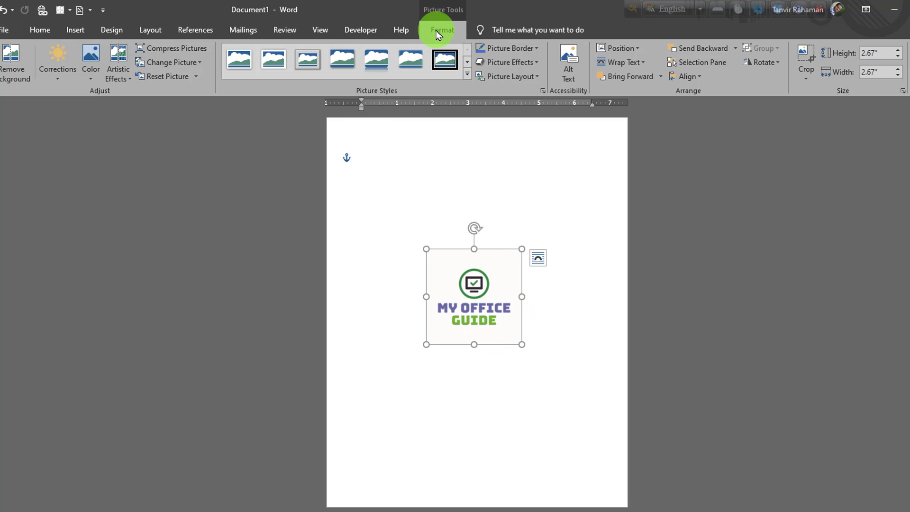
Align the logo to the center horizontally and to the middle vertically relative to the margins
{"action": "left_click", "coordinate": [705, 79]}
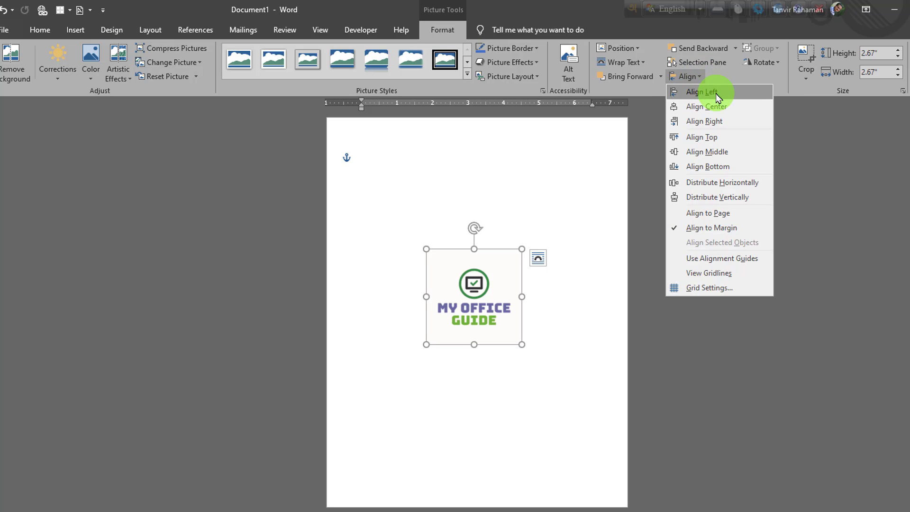
{"action": "left_click", "coordinate": [718, 107]}
{"action": "left_click", "coordinate": [700, 79]}
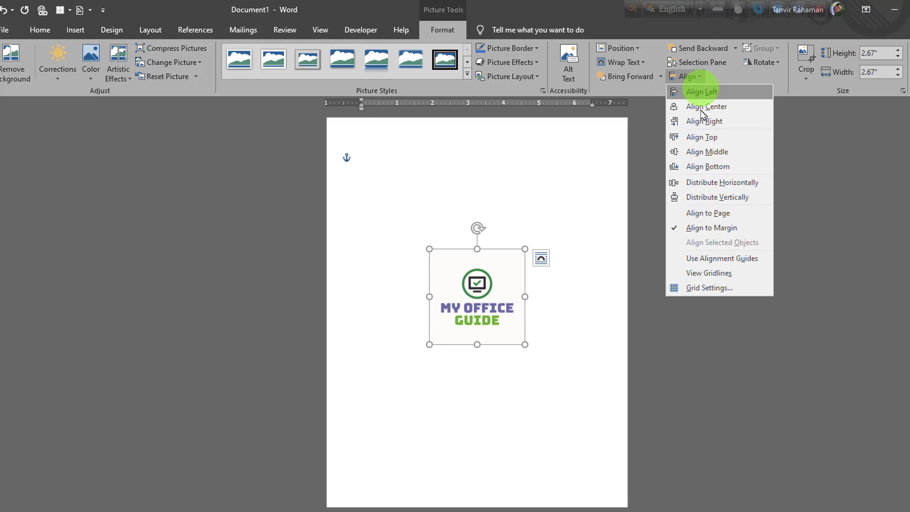
{"action": "left_click", "coordinate": [706, 151]}
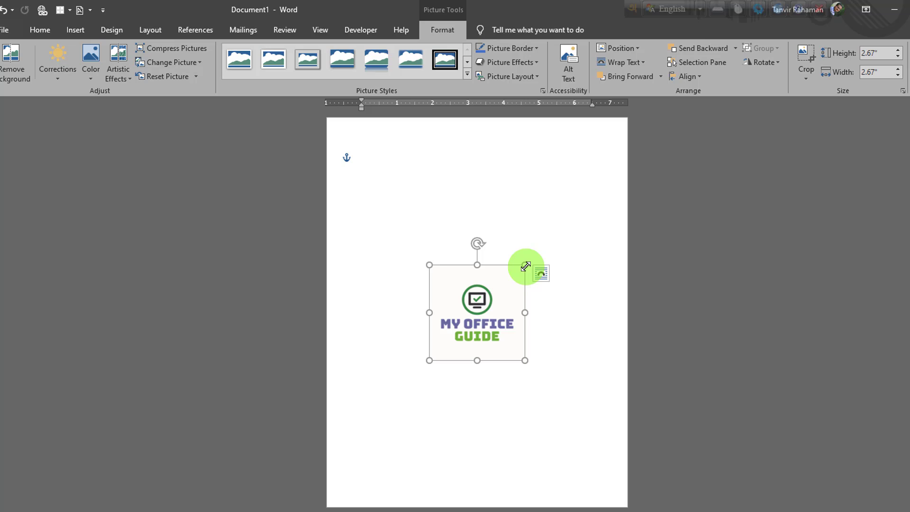
Try shrinking the logo to about 2.48" by 2.48" and undo the resize, keeping the picture selected
{"action": "mouse_move", "coordinate": [524, 265]}
{"action": "left_mouse_down"}
{"action": "mouse_move", "coordinate": [530, 254]}
{"action": "mouse_move", "coordinate": [518, 272]}
{"action": "left_mouse_up"}
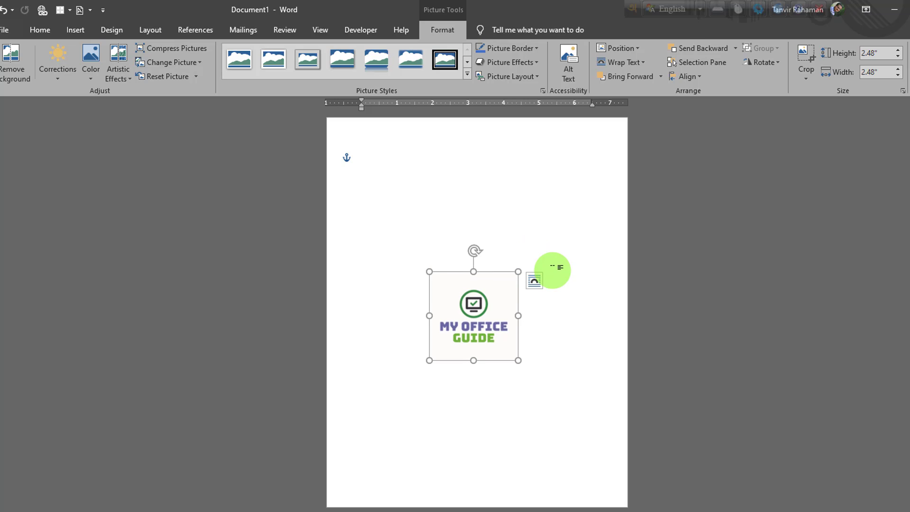
{"action": "key", "text": "ctrl+z"}
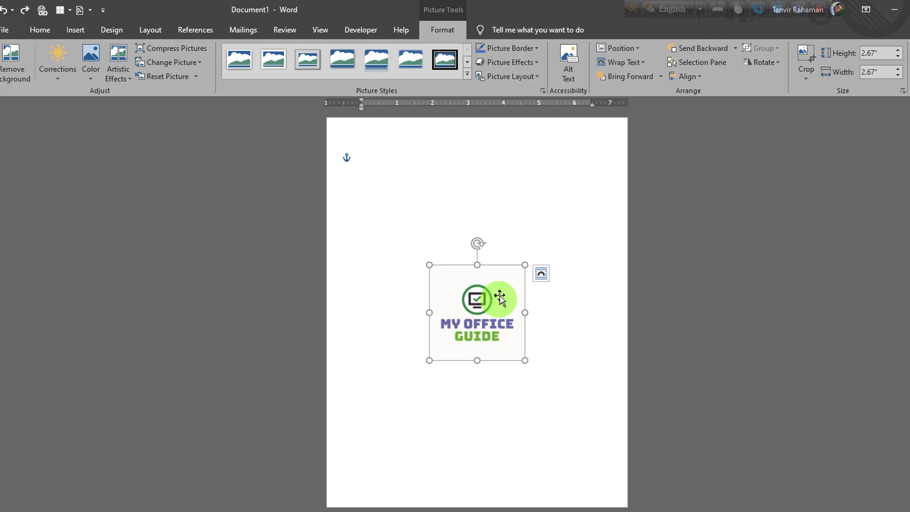
{"action": "left_click", "coordinate": [551, 242]}
{"action": "left_click", "coordinate": [523, 282]}
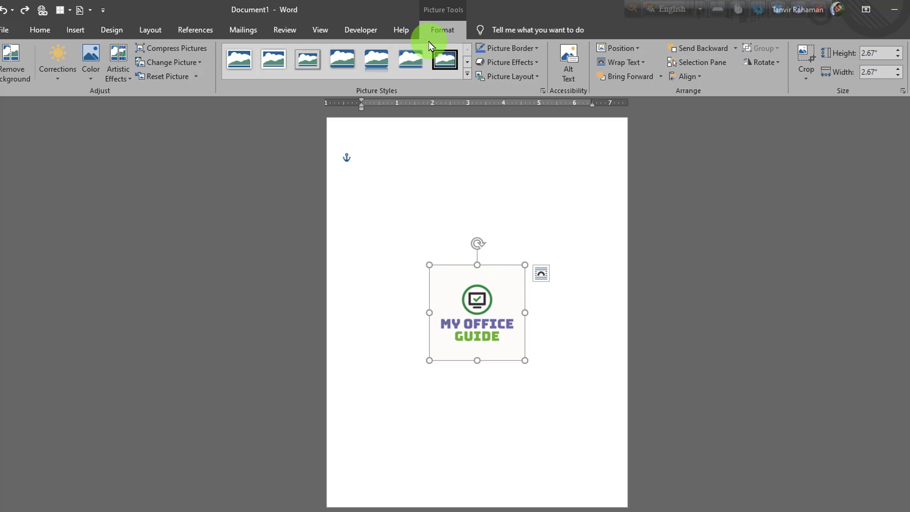
Recolor the logo with the first light gray variation in the last Recolor row and keep it selected
{"action": "left_click", "coordinate": [97, 82]}
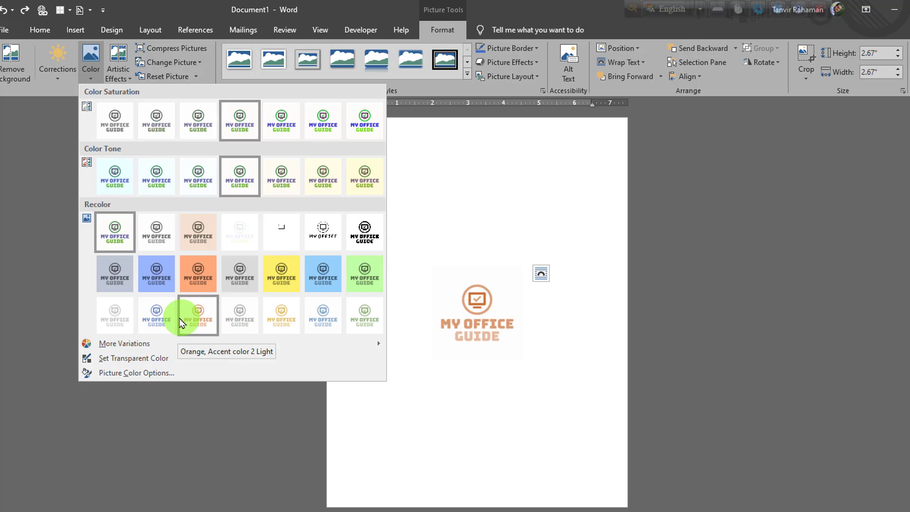
{"action": "left_click", "coordinate": [124, 328]}
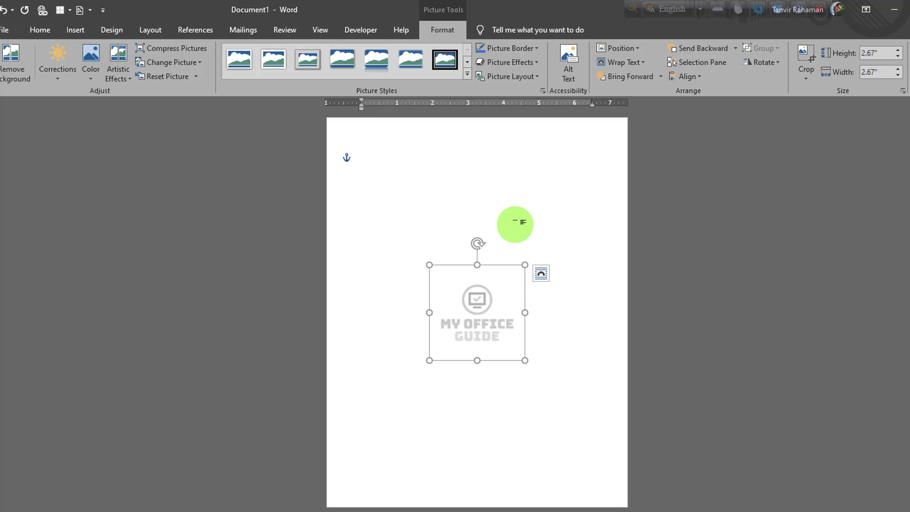
{"action": "left_click", "coordinate": [512, 216]}
{"action": "left_click", "coordinate": [511, 283]}
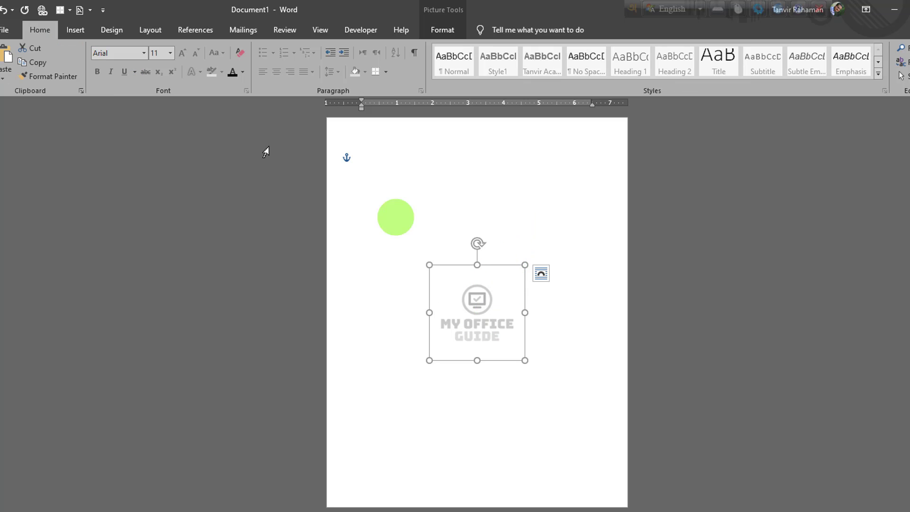
Start saving the selected logo to the watermark gallery as a new building block named "My Office Guide"
{"action": "left_click", "coordinate": [116, 31]}
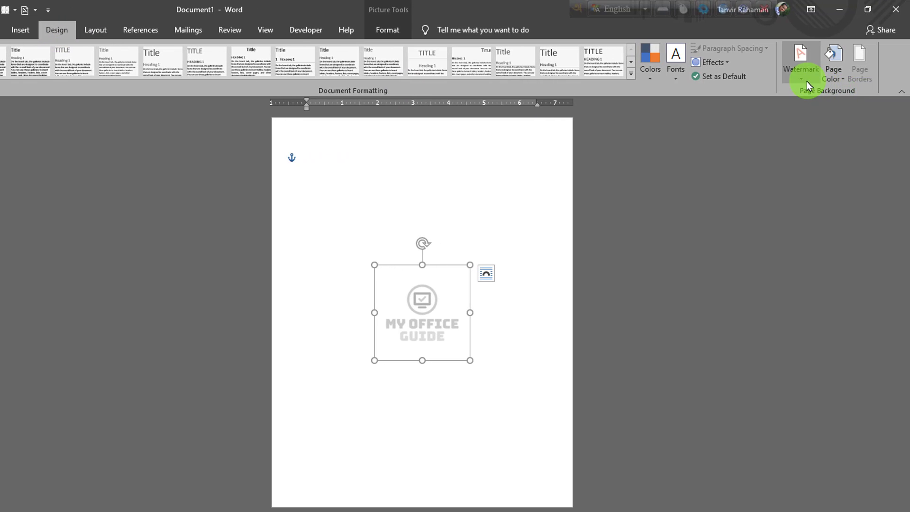
{"action": "left_click", "coordinate": [799, 81]}
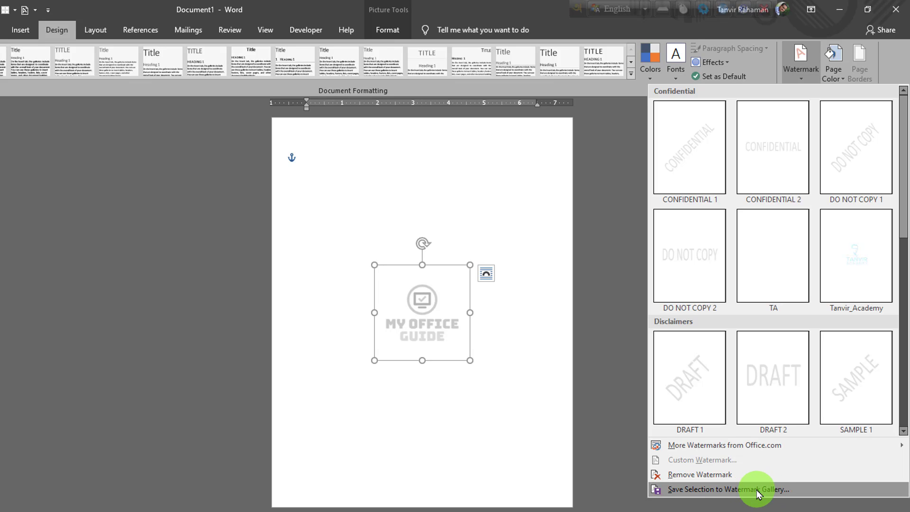
{"action": "left_click", "coordinate": [721, 490]}
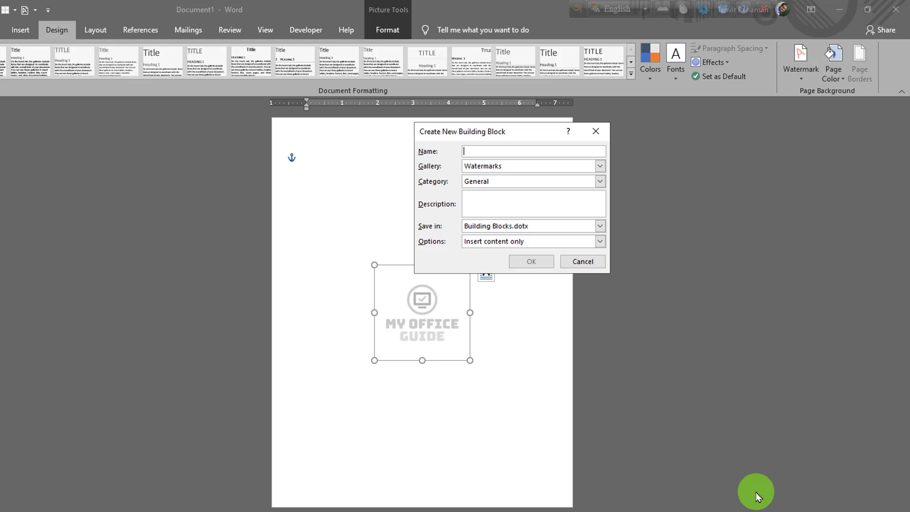
{"action": "left_click_drag", "start_coordinate": [492, 140], "coordinate": [406, 134]}
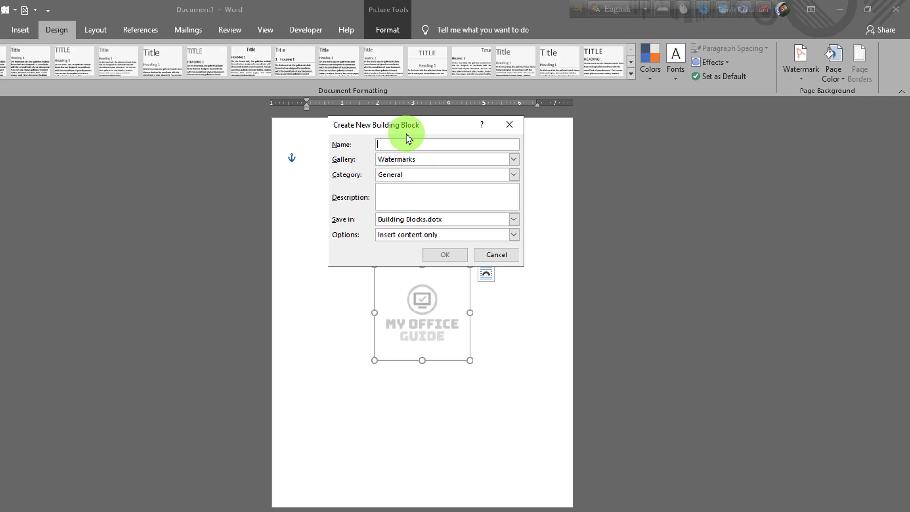
{"action": "type", "text": "My  Office Guide"}
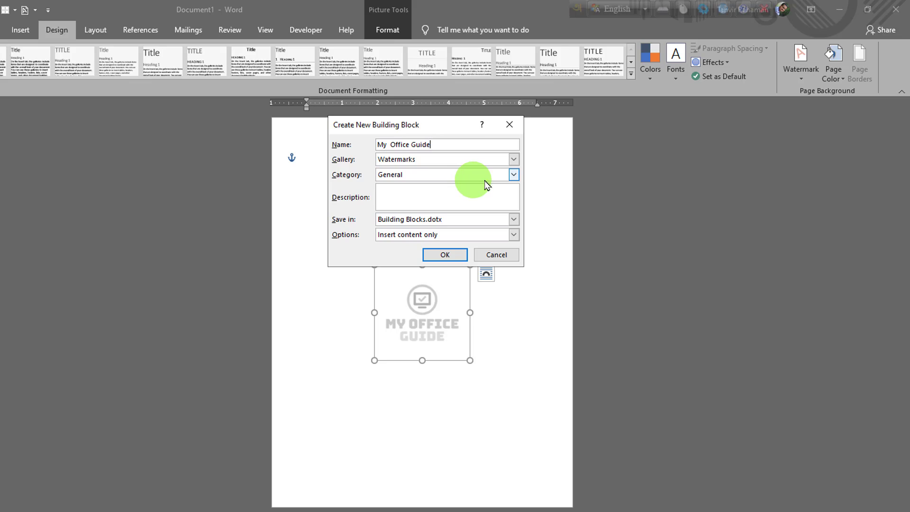
Assign the new building block to the Watermarks gallery and General category, save it, and deselect the logo
{"action": "left_click", "coordinate": [515, 160]}
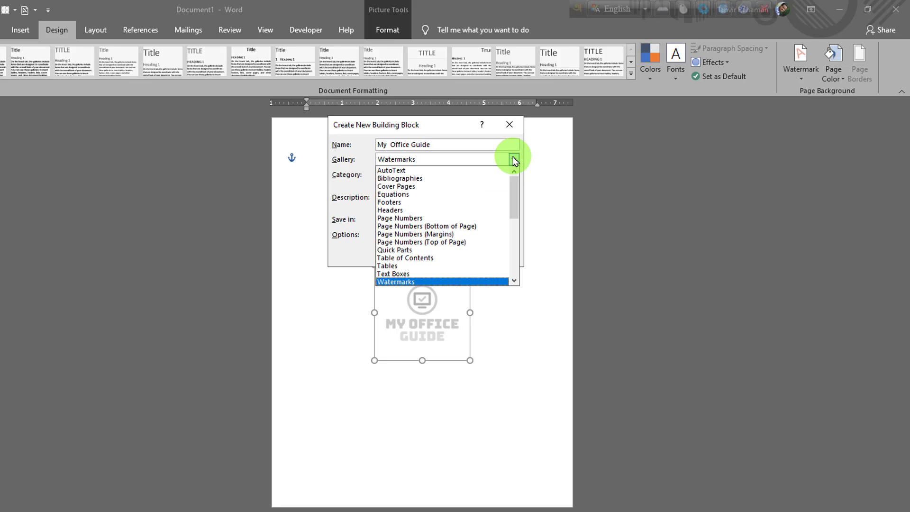
{"action": "left_click", "coordinate": [490, 281]}
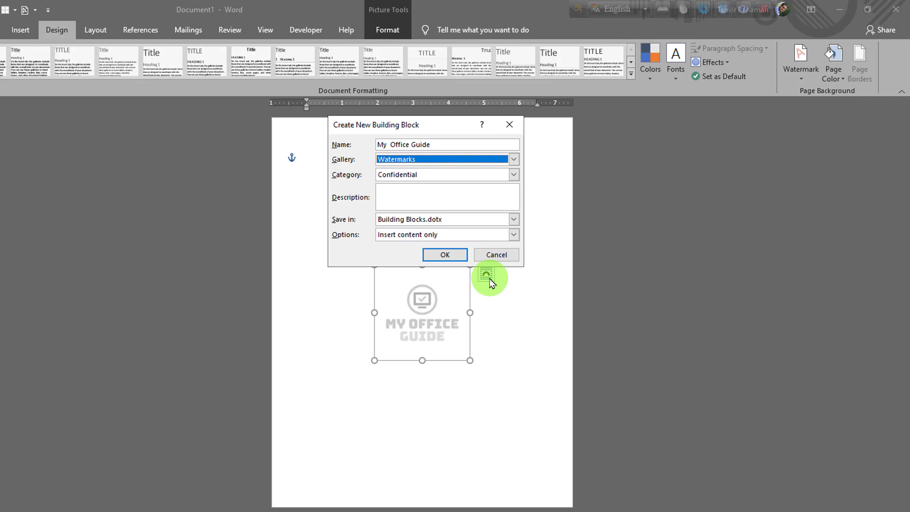
{"action": "left_click", "coordinate": [513, 176]}
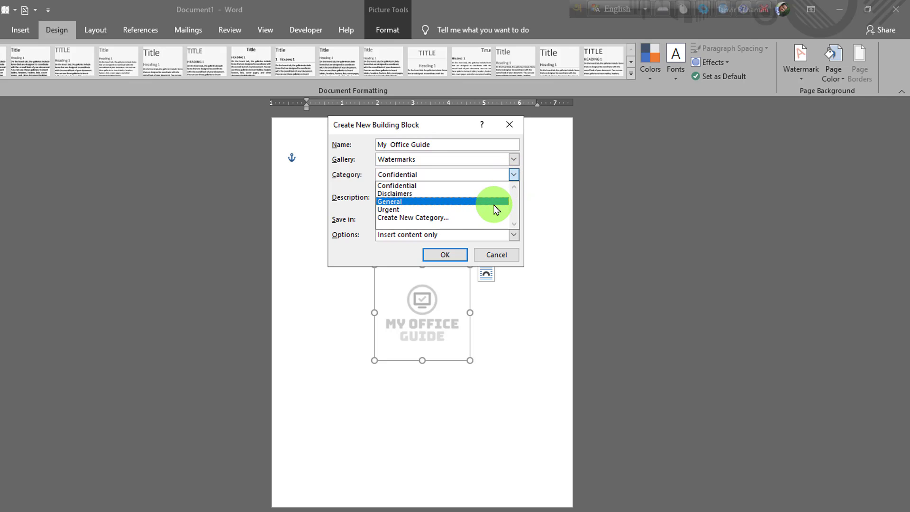
{"action": "left_click", "coordinate": [495, 203]}
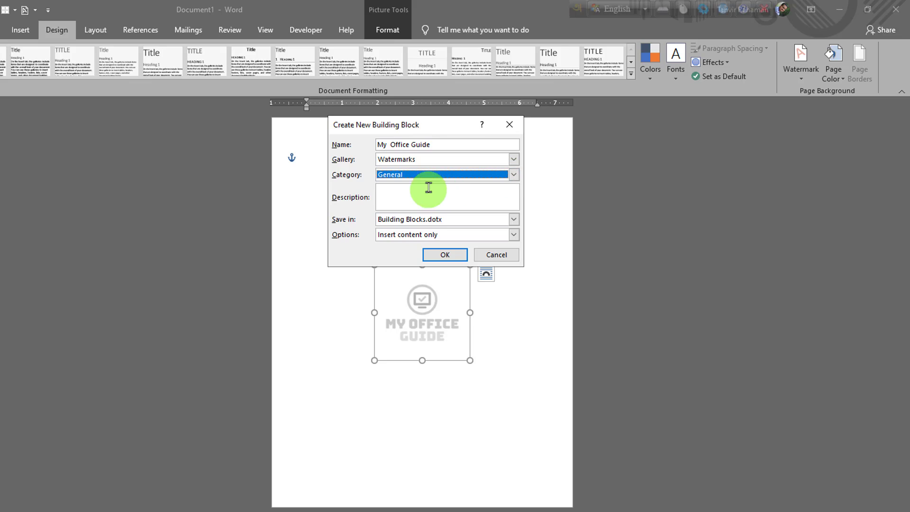
{"action": "left_click", "coordinate": [448, 256]}
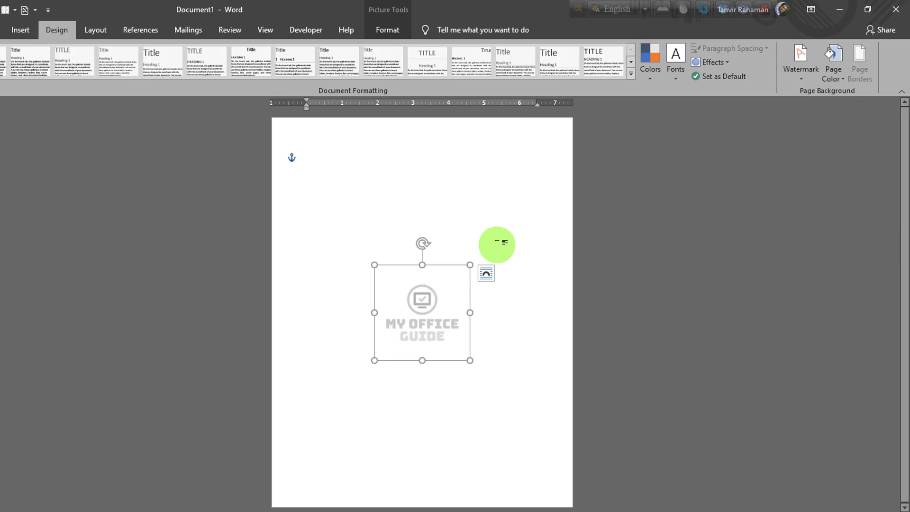
{"action": "left_click", "coordinate": [535, 163]}
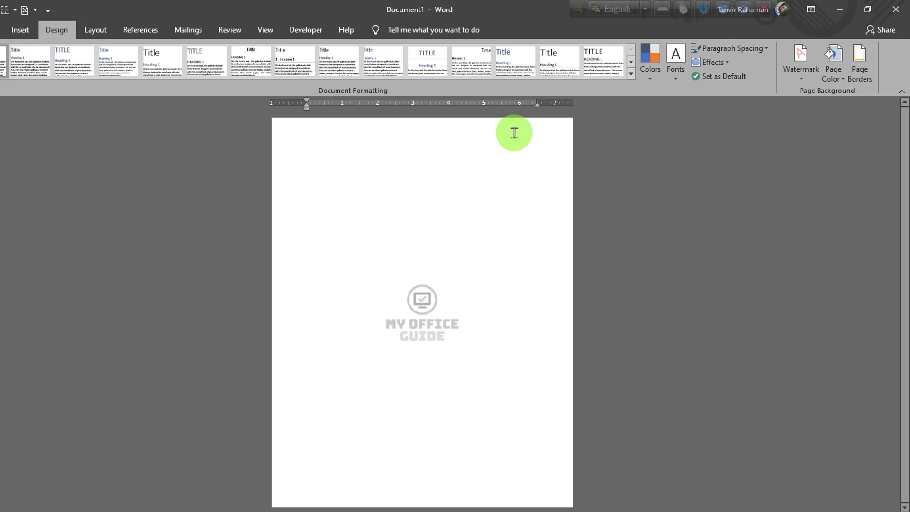
Close the document without saving it, but save the changes to Building Blocks.dotx
{"action": "left_click", "coordinate": [897, 10]}
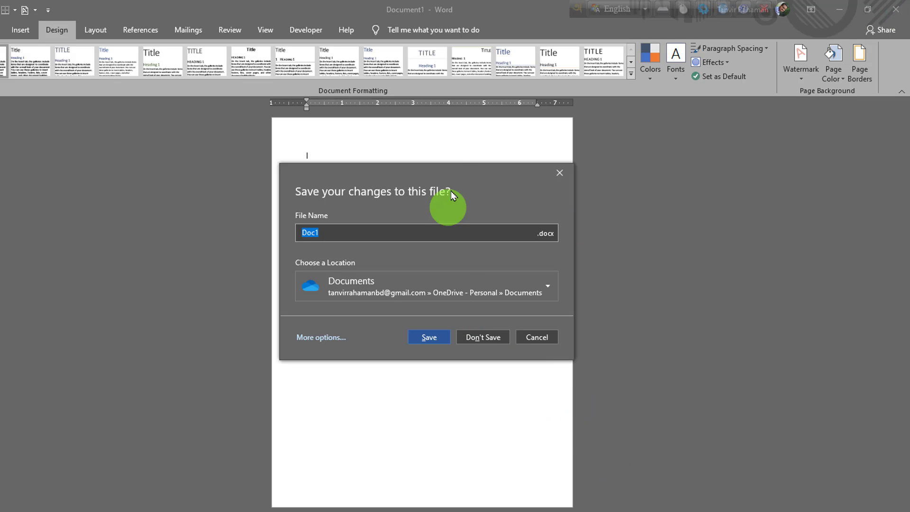
{"action": "left_click_drag", "start_coordinate": [451, 190], "coordinate": [454, 263]}
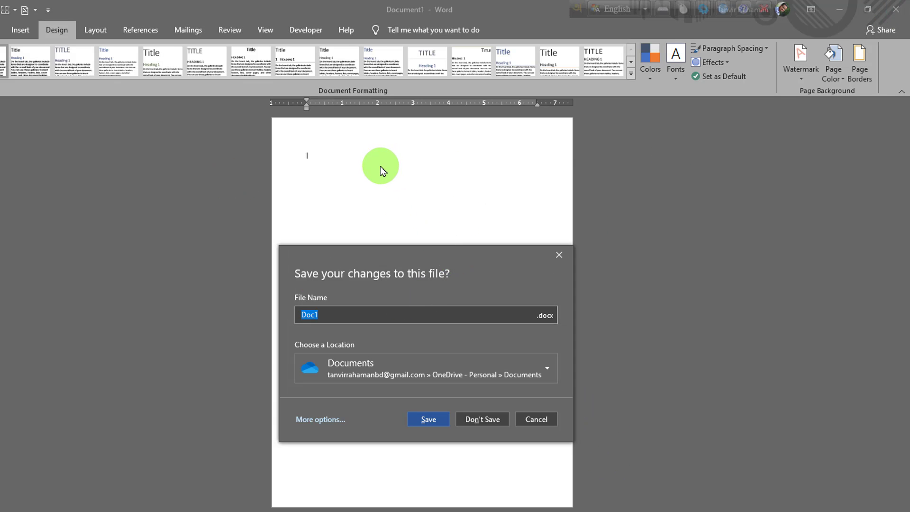
{"action": "left_click", "coordinate": [483, 422]}
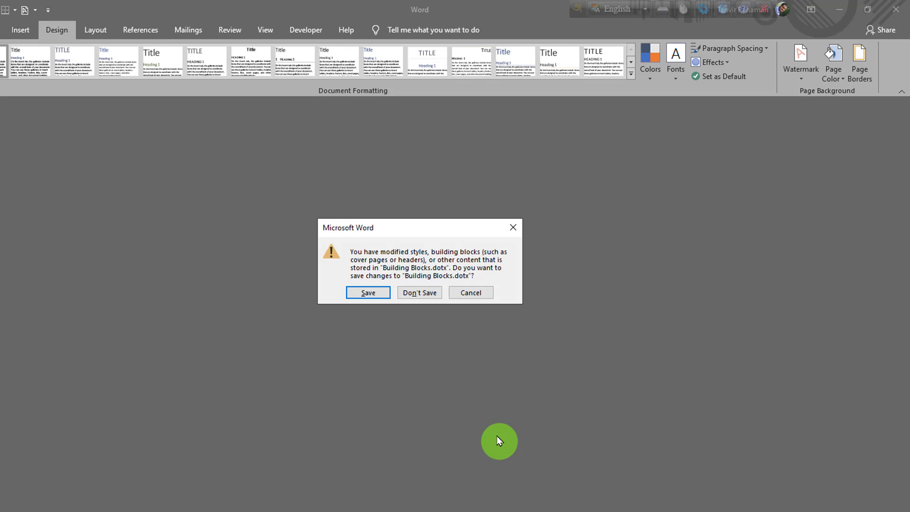
{"action": "left_click_drag", "start_coordinate": [423, 235], "coordinate": [425, 185]}
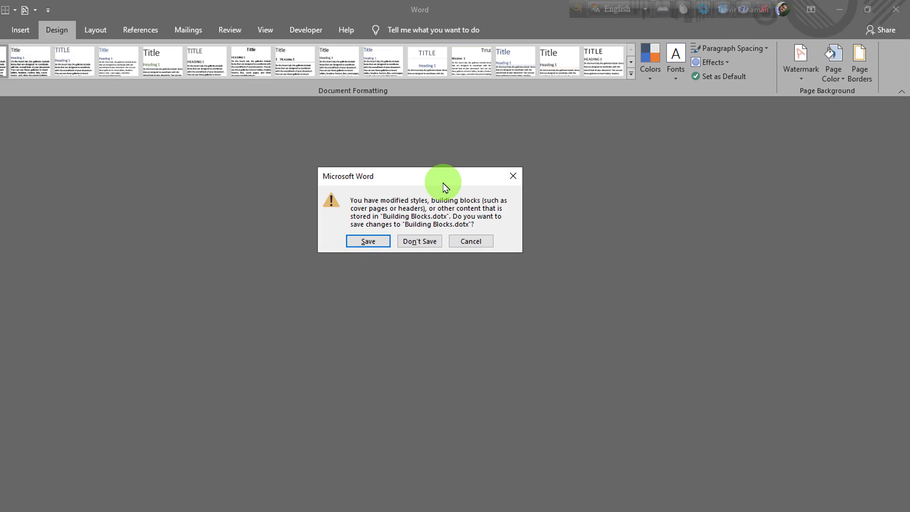
{"action": "left_click", "coordinate": [353, 243]}
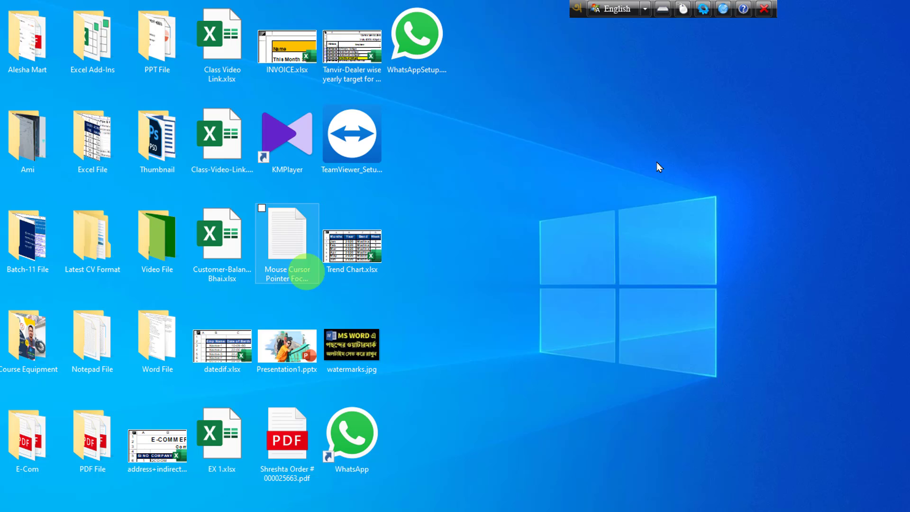
{"action": "right_click", "coordinate": [692, 156]}
{"action": "left_click", "coordinate": [716, 193]}
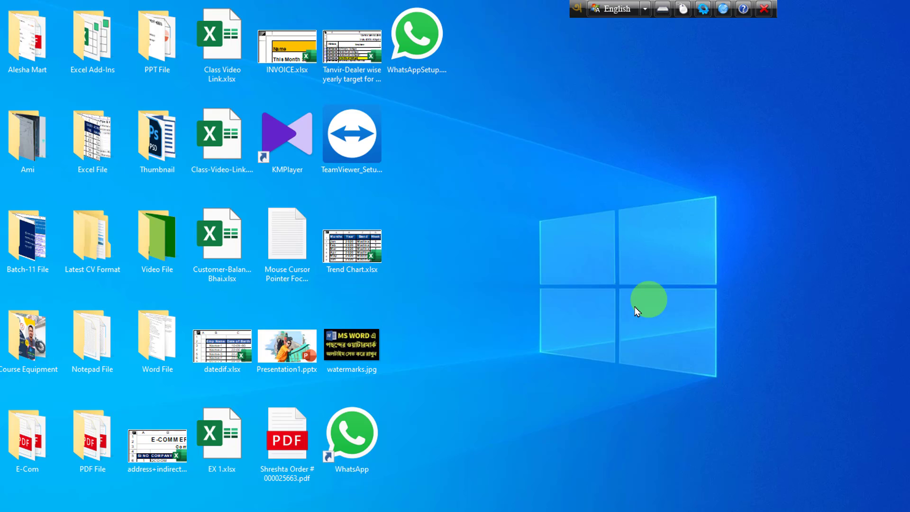
{"action": "right_click", "coordinate": [534, 145]}
{"action": "left_click", "coordinate": [545, 182]}
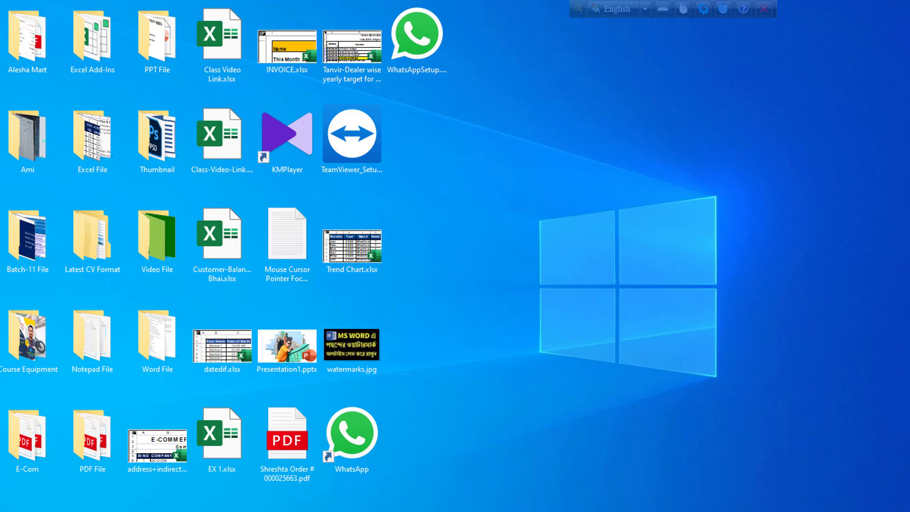
Switch back to Word with a blank document and apply the "My Office Guide" watermark from the General category
{"action": "left_click", "coordinate": [511, 511]}
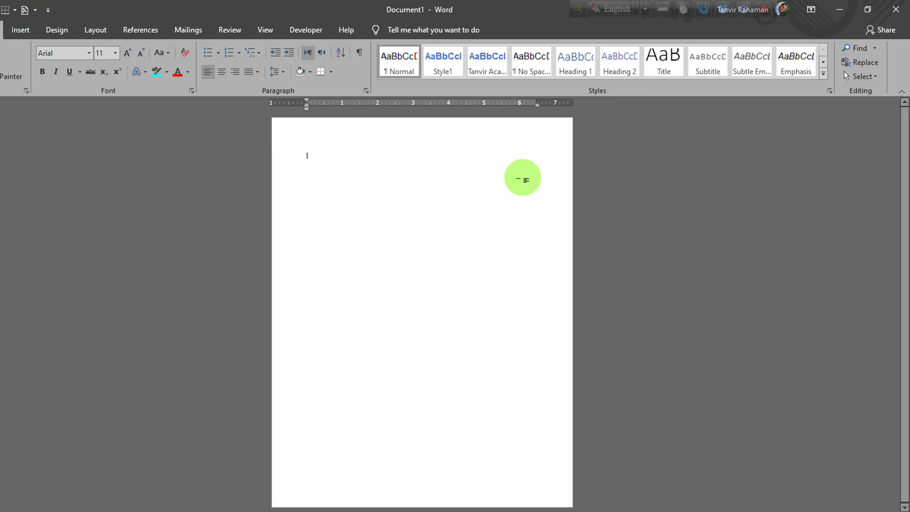
{"action": "left_click", "coordinate": [55, 31]}
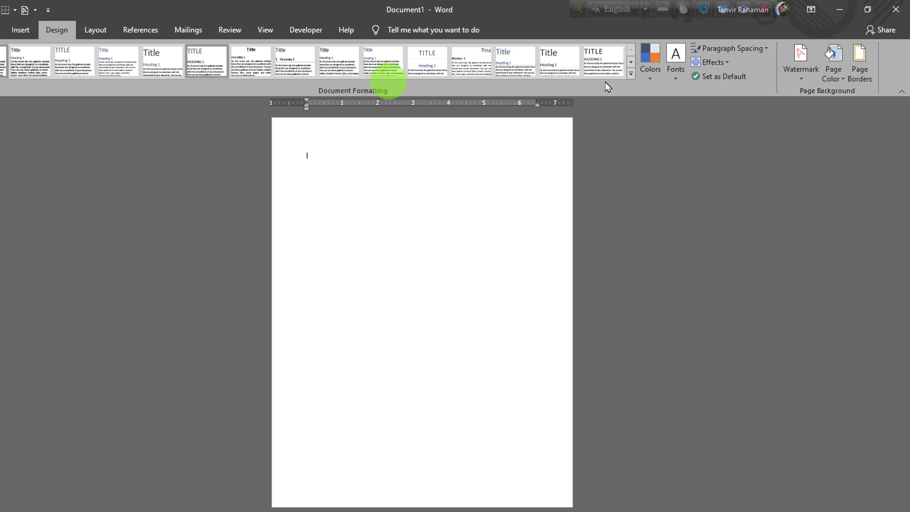
{"action": "left_click", "coordinate": [801, 82]}
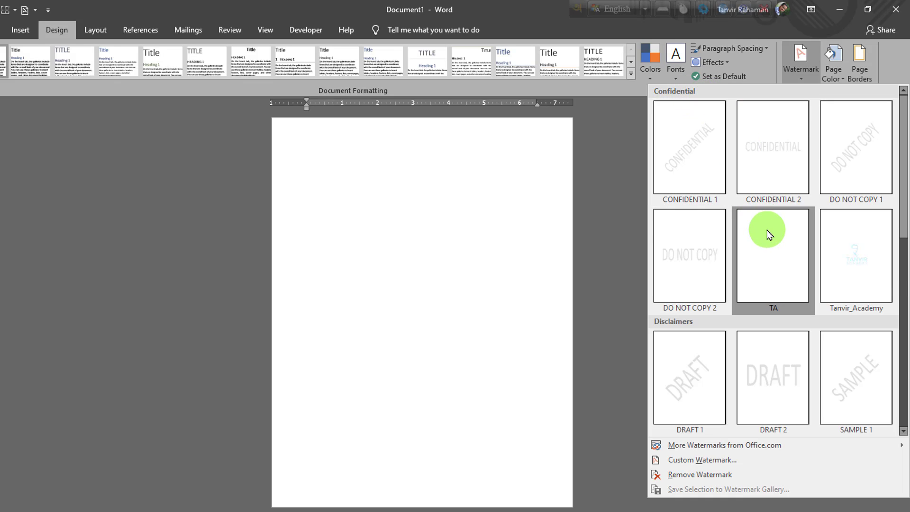
{"action": "scroll", "coordinate": [766, 231], "scroll_direction": "down", "scroll_amount": 5}
{"action": "scroll", "coordinate": [758, 228], "scroll_direction": "up", "scroll_amount": 3}
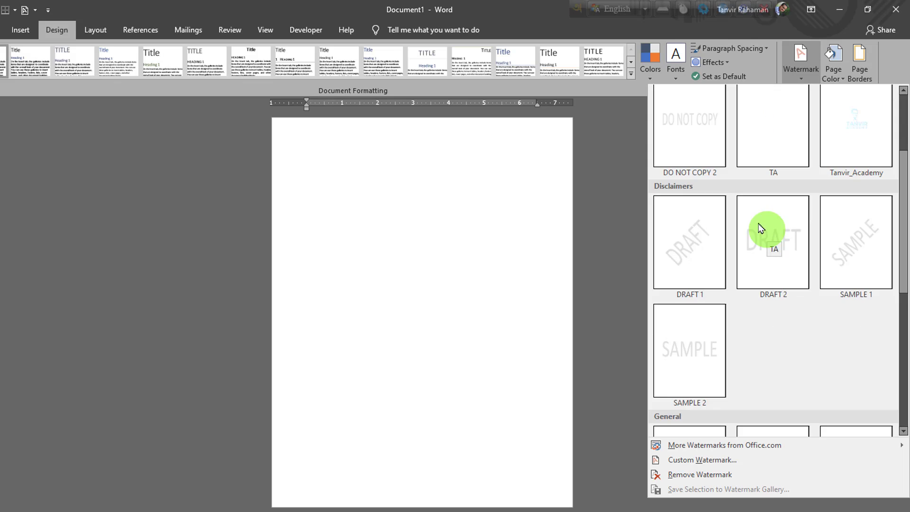
{"action": "scroll", "coordinate": [715, 265], "scroll_direction": "up", "scroll_amount": 2}
{"action": "scroll", "coordinate": [715, 265], "scroll_direction": "down", "scroll_amount": 5}
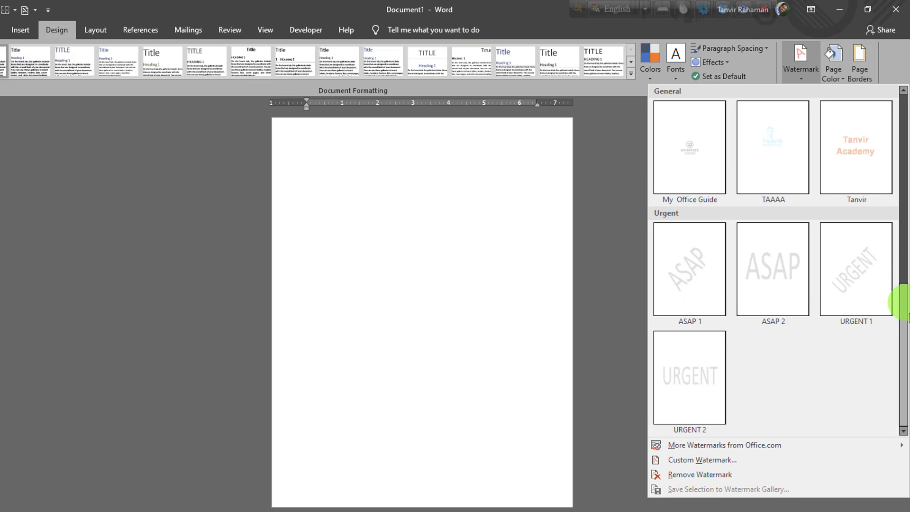
{"action": "scroll", "coordinate": [902, 315], "scroll_direction": "up", "scroll_amount": 2}
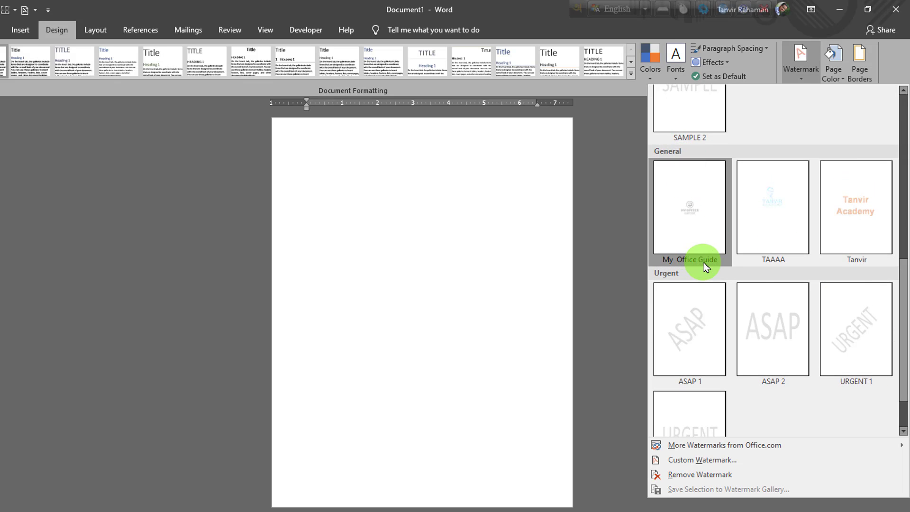
{"action": "left_click", "coordinate": [701, 222]}
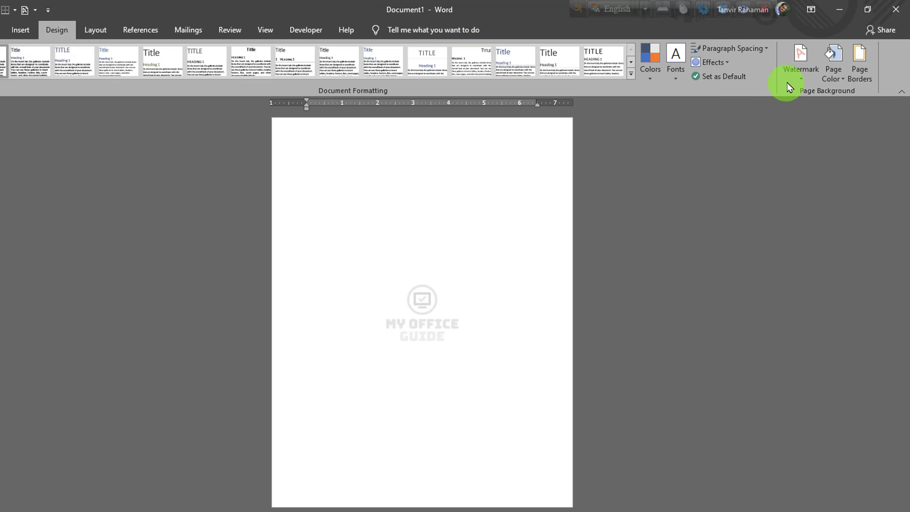
Examine the gallery options available for the CONFIDENTIAL 1 watermark and browse the quick-access copy of the watermark gallery
{"action": "left_click", "coordinate": [800, 64]}
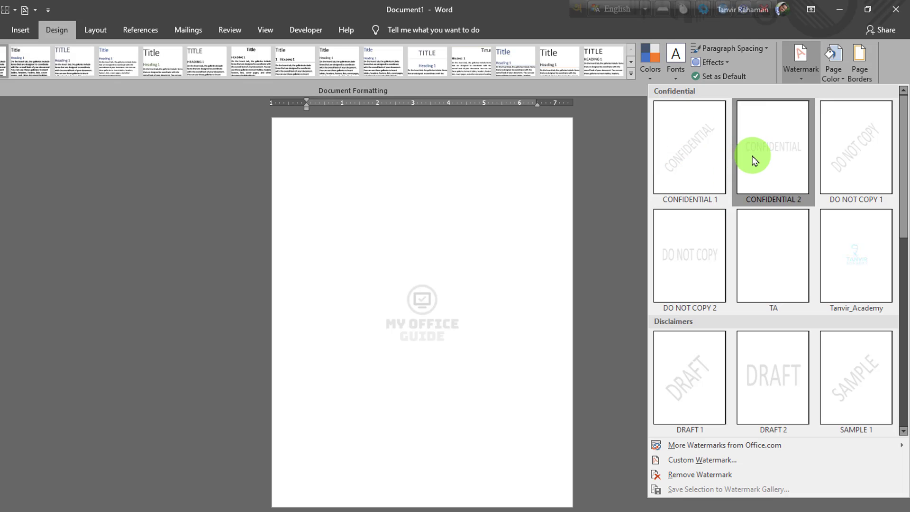
{"action": "right_click", "coordinate": [703, 143]}
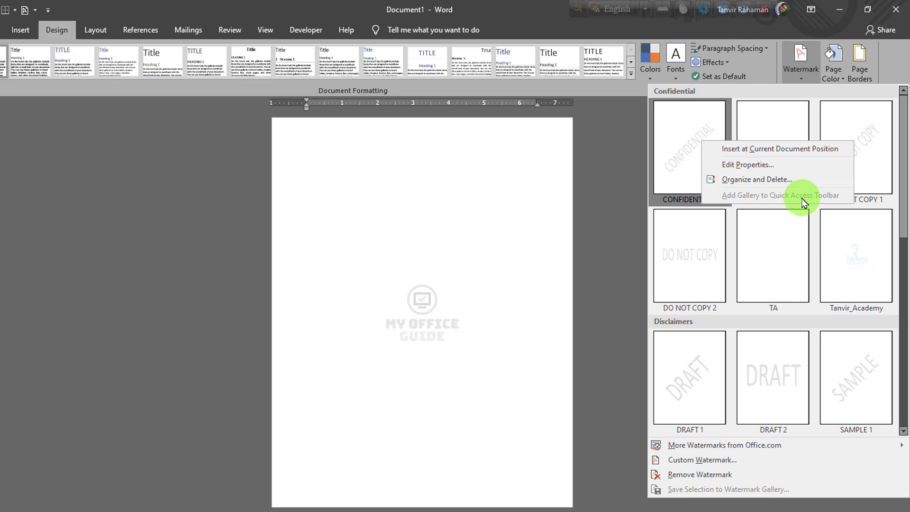
{"action": "left_click", "coordinate": [36, 12]}
{"action": "scroll", "coordinate": [197, 201], "scroll_direction": "down", "scroll_amount": 5}
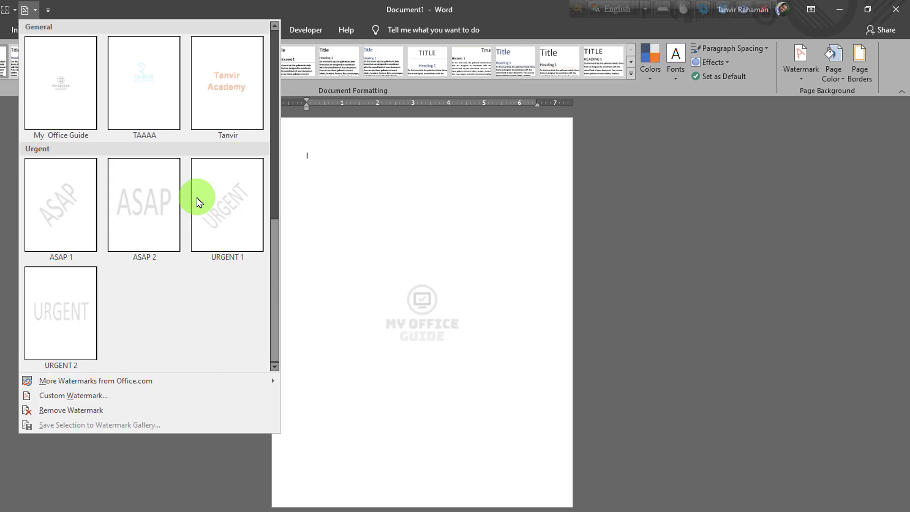
{"action": "scroll", "coordinate": [198, 201], "scroll_direction": "up", "scroll_amount": 5}
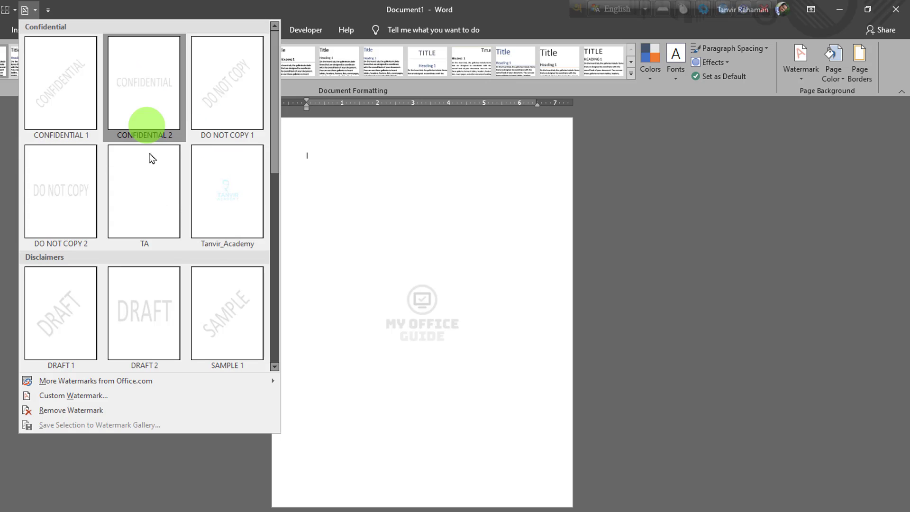
{"action": "left_click", "coordinate": [479, 218]}
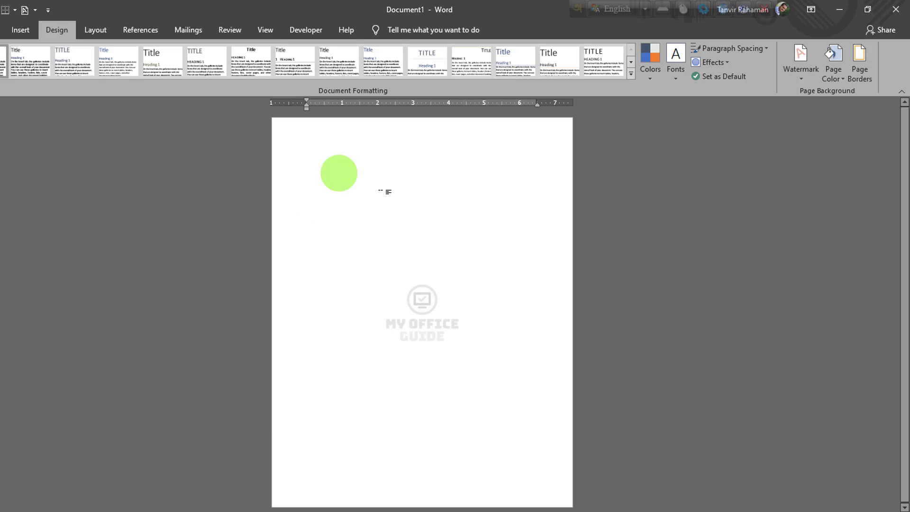
Apply the orange Tanvir Academy text watermark from the General category of the quick-access watermark gallery
{"action": "left_click", "coordinate": [24, 11]}
{"action": "scroll", "coordinate": [156, 261], "scroll_direction": "down", "scroll_amount": 5}
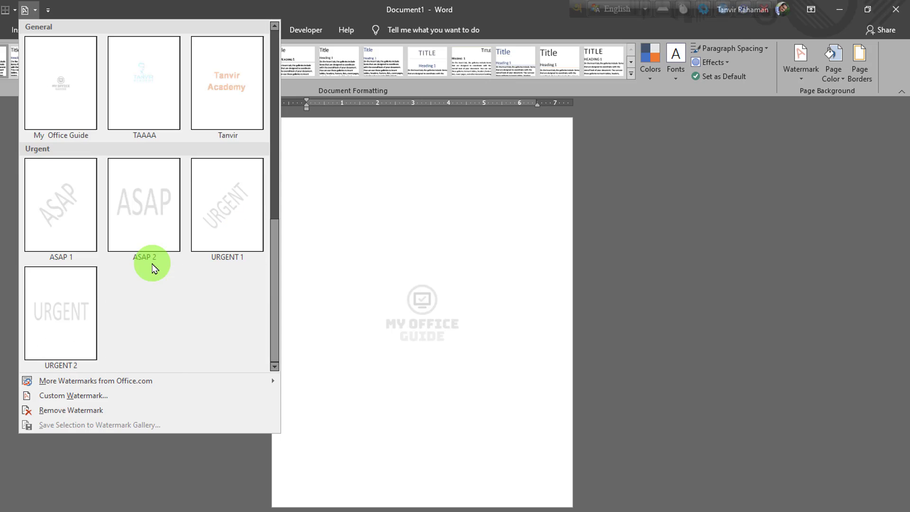
{"action": "left_click", "coordinate": [227, 82]}
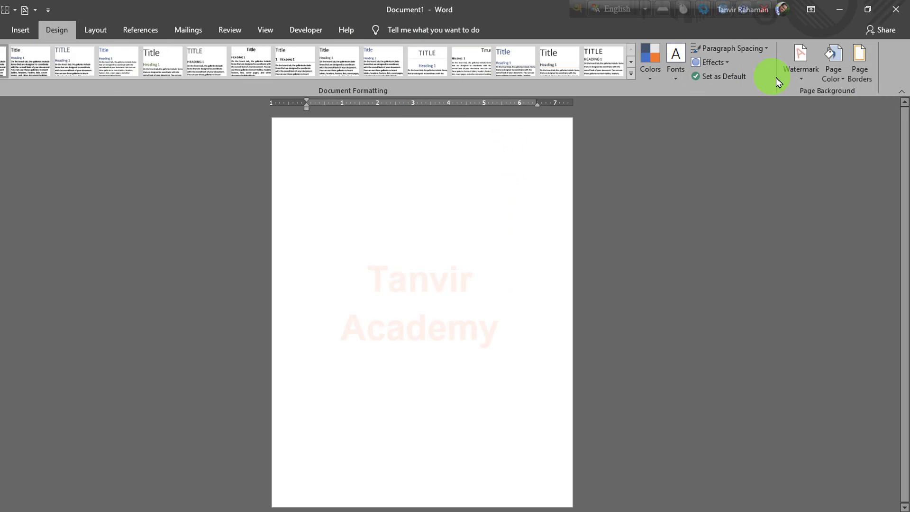
Remove the watermark from the page and reopen the Design watermark gallery
{"action": "left_click", "coordinate": [796, 75]}
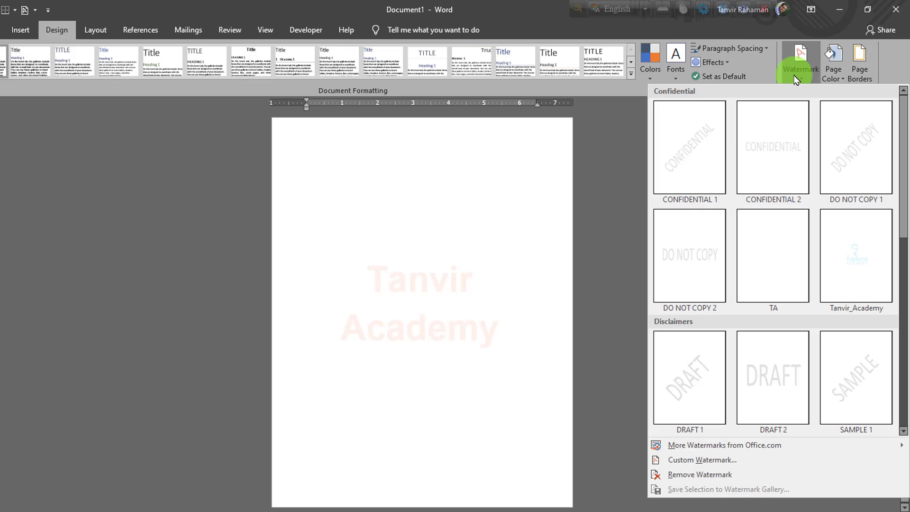
{"action": "left_click", "coordinate": [711, 476]}
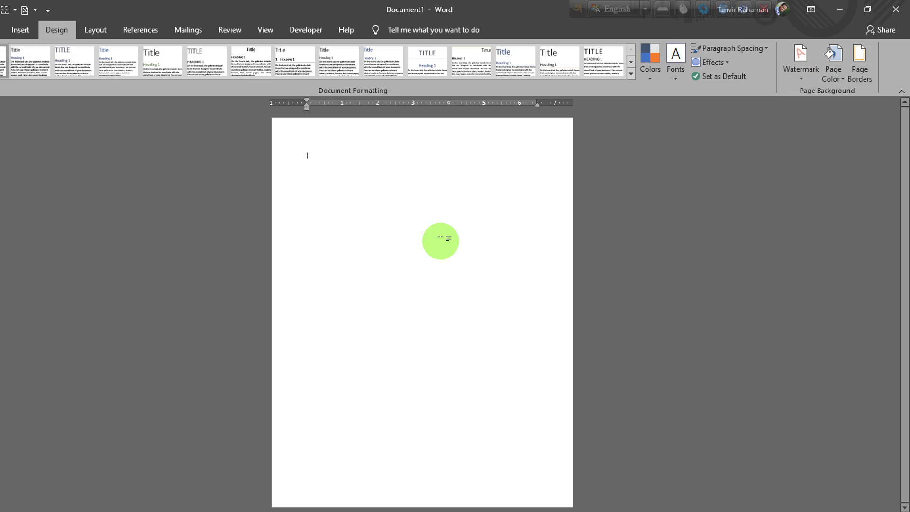
{"action": "left_click", "coordinate": [831, 71]}
{"action": "left_click", "coordinate": [804, 76]}
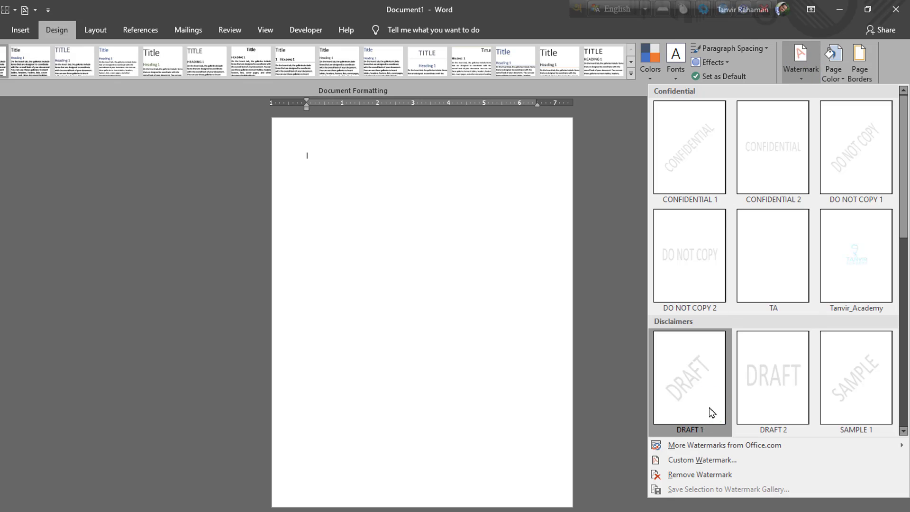
Apply a semitransparent custom text watermark reading "Tanvir Academy" in Arial with horizontal layout, and undo it
{"action": "left_click", "coordinate": [682, 460]}
{"action": "left_click", "coordinate": [464, 287]}
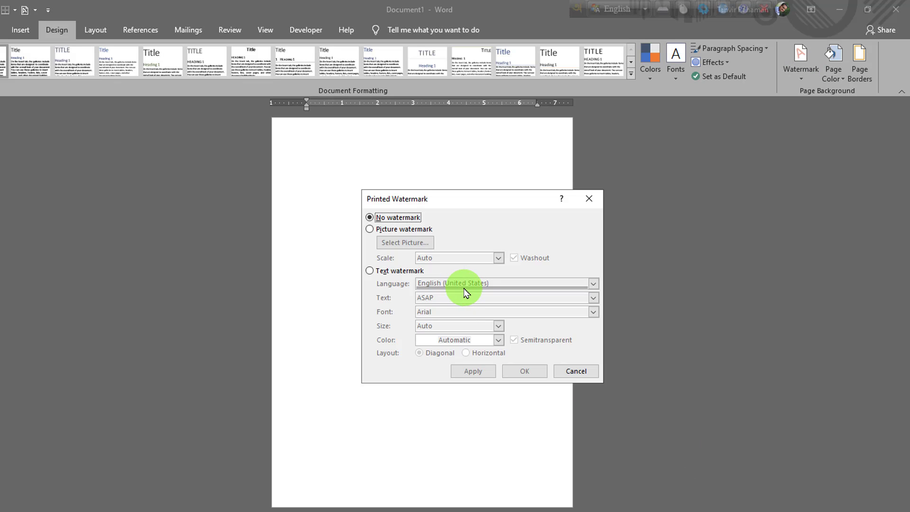
{"action": "left_click", "coordinate": [370, 271]}
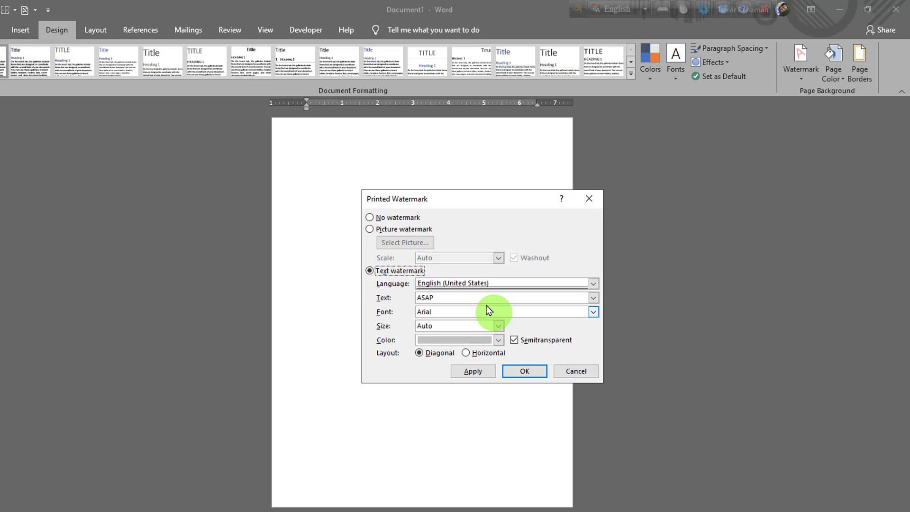
{"action": "left_click", "coordinate": [475, 298]}
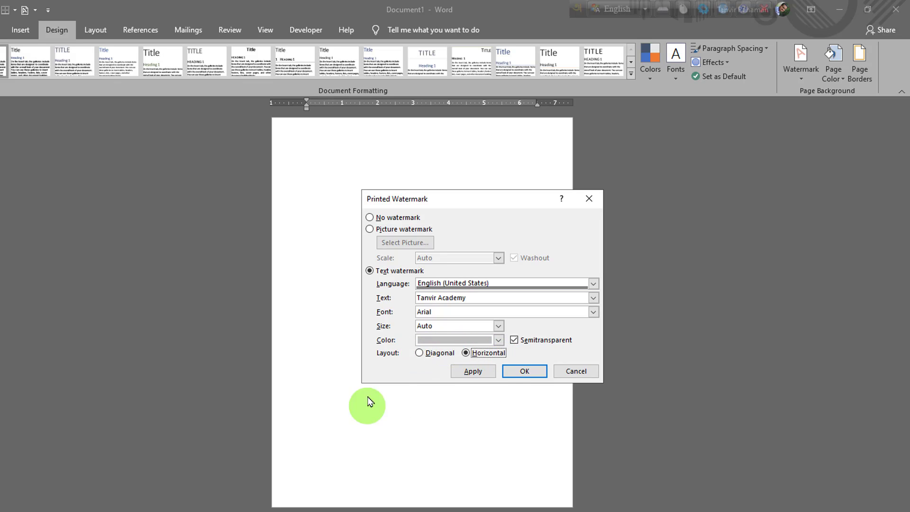
{"action": "left_click", "coordinate": [472, 374]}
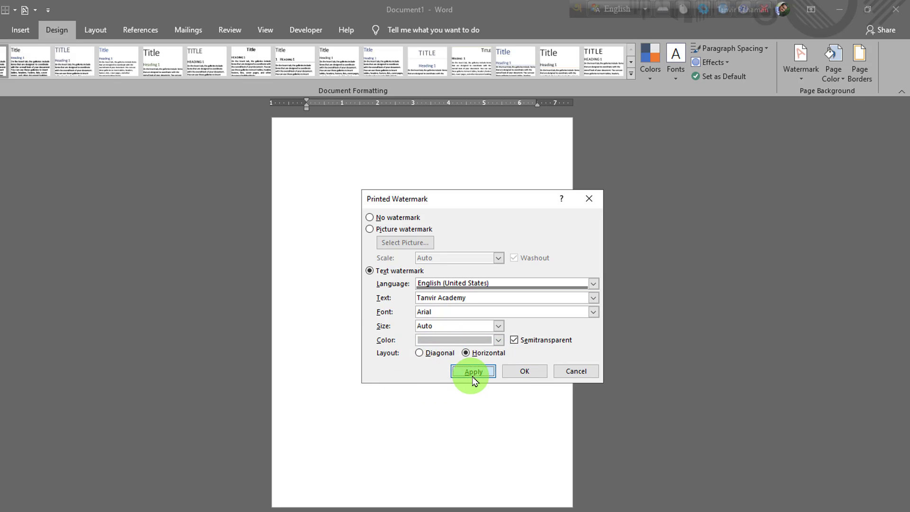
{"action": "left_click", "coordinate": [560, 372]}
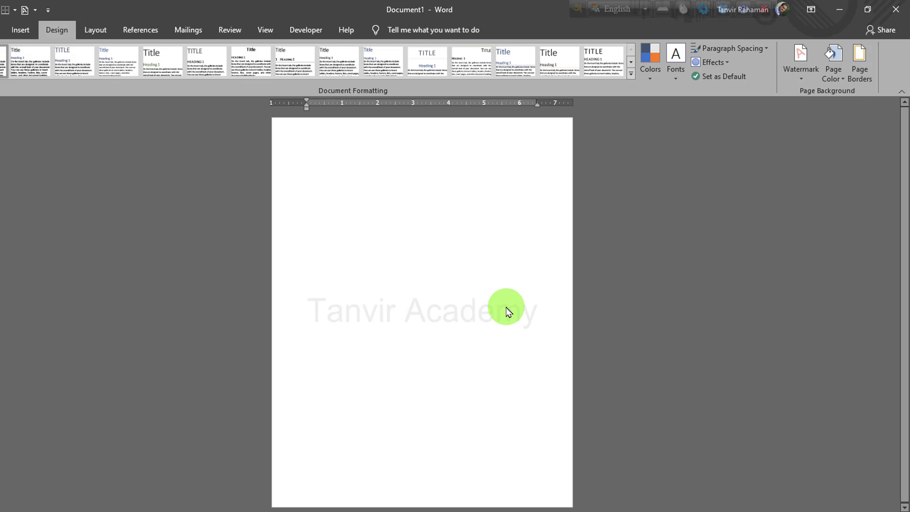
{"action": "key", "text": "ctrl+z"}
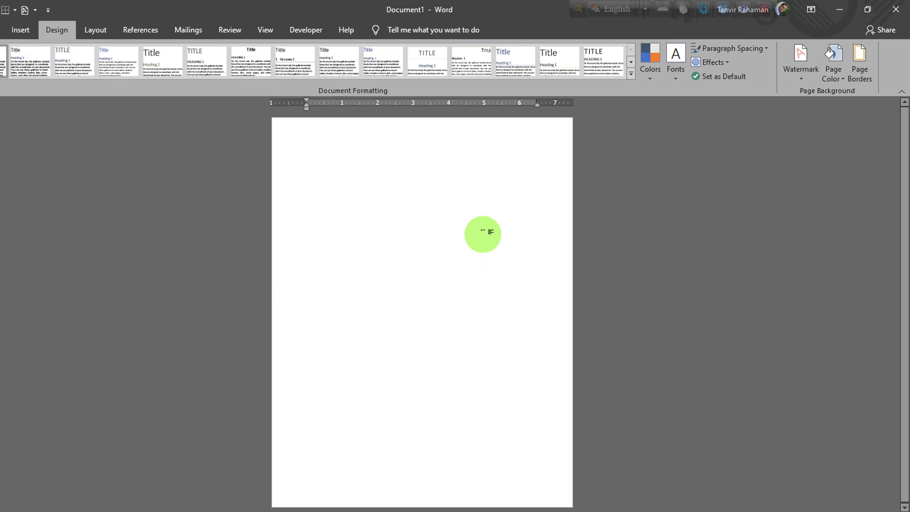
Insert a Simple Text Box, move it lower on the page and fill it with "Tanvir" and "Academy" on separate lines
{"action": "left_click", "coordinate": [20, 29]}
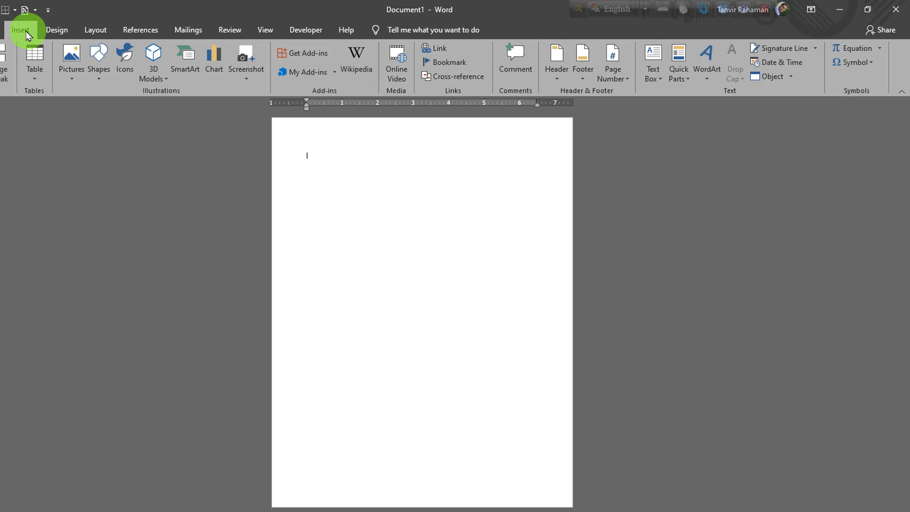
{"action": "left_click", "coordinate": [653, 64]}
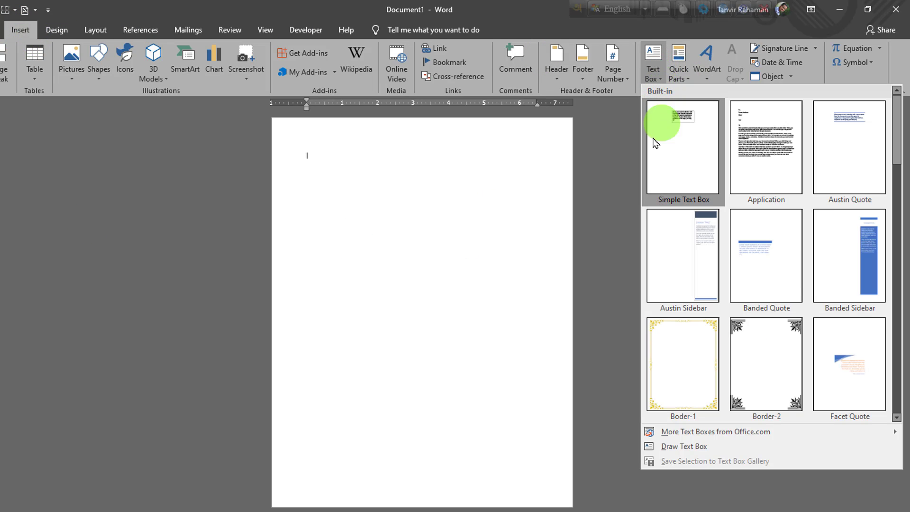
{"action": "left_click", "coordinate": [689, 150]}
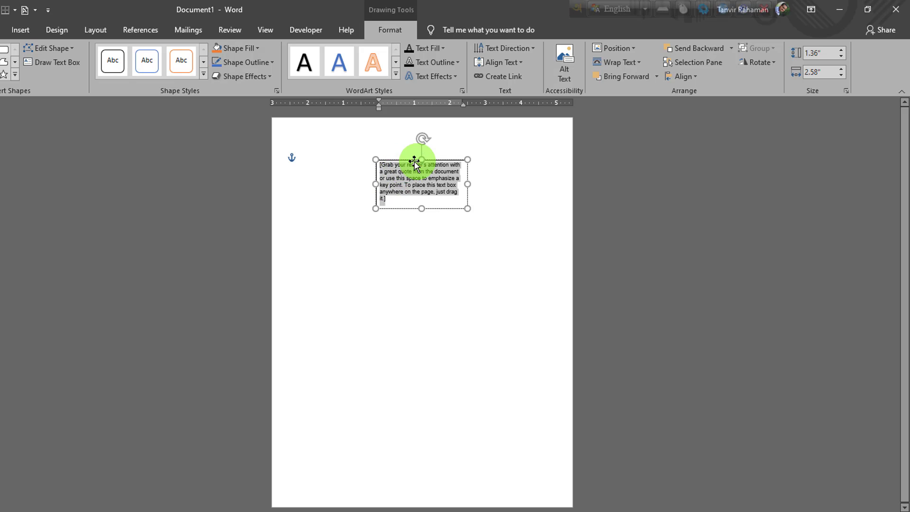
{"action": "left_click_drag", "start_coordinate": [403, 191], "coordinate": [393, 260]}
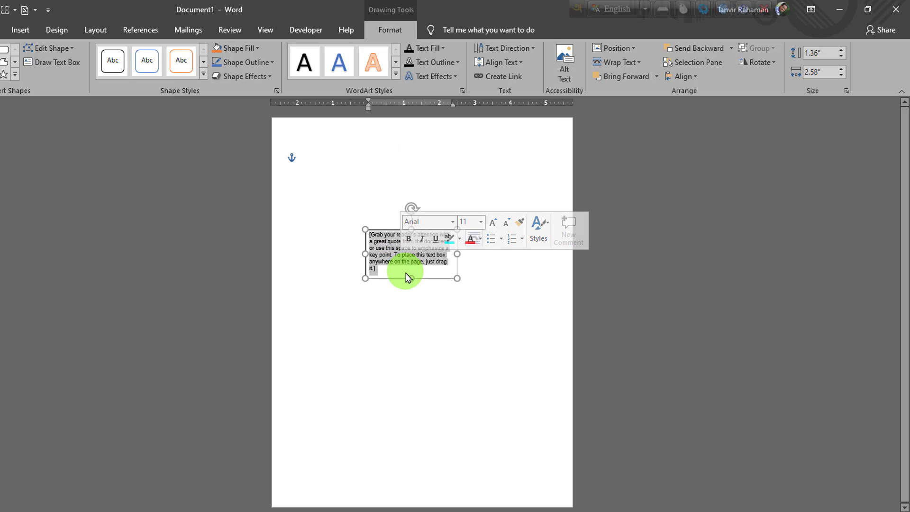
{"action": "type", "text": "TA"}
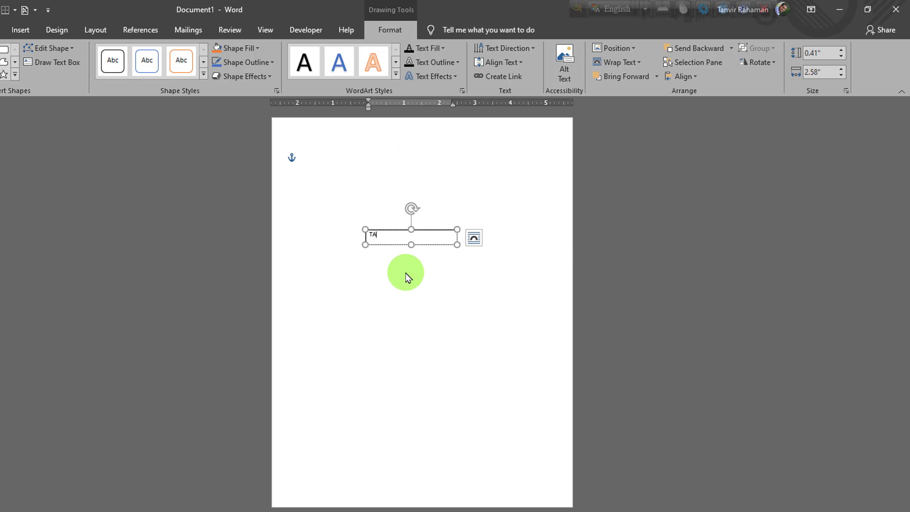
{"action": "type", "text": "nvir Academy"}
{"action": "key", "text": "Return"}
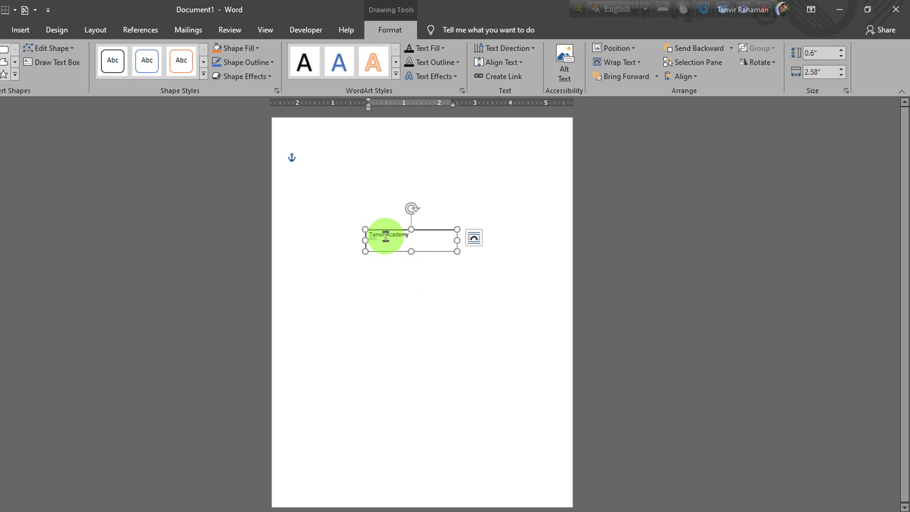
{"action": "key", "text": "BackSpace"}
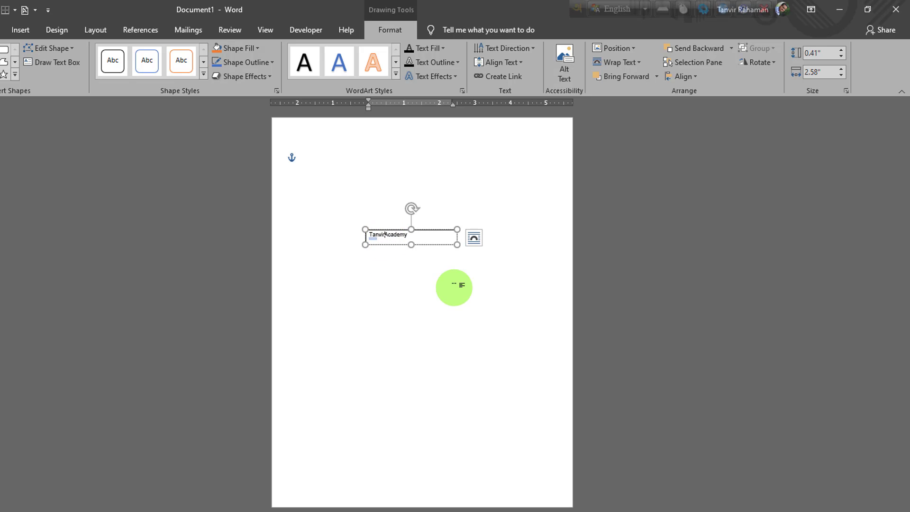
{"action": "key", "text": "Return"}
Enlarge the text box's text to 72 pt and widen the box to about 4.57" so each word fits on one line
{"action": "left_click_drag", "start_coordinate": [417, 245], "coordinate": [351, 239]}
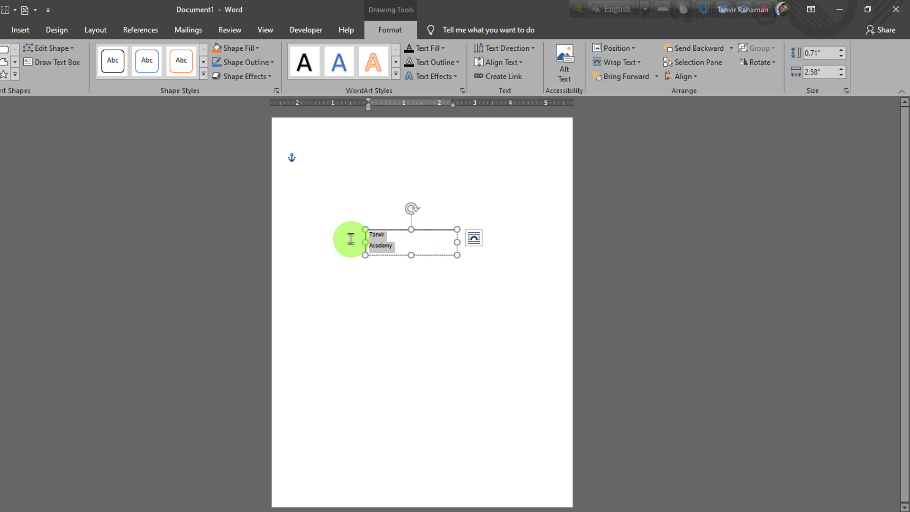
{"action": "key", "text": "ctrl+shift+period"}
{"action": "key", "text": "ctrl+shift+period"}
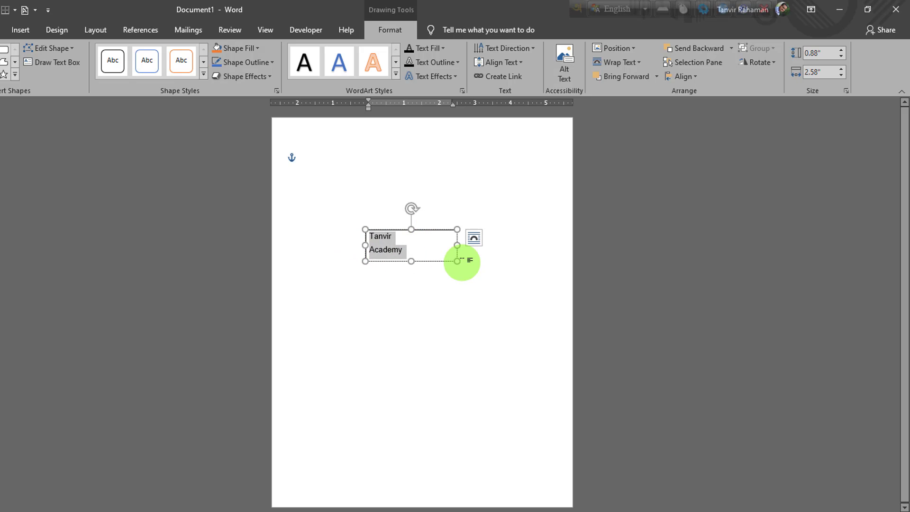
{"action": "key", "text": "ctrl+shift+period"}
{"action": "key", "text": "ctrl+shift+period"}
{"action": "key", "text": "ctrl+shift+period"}
{"action": "key", "text": "ctrl+shift+period"}
{"action": "key", "text": "ctrl+shift+period"}
{"action": "key", "text": "ctrl+shift+period"}
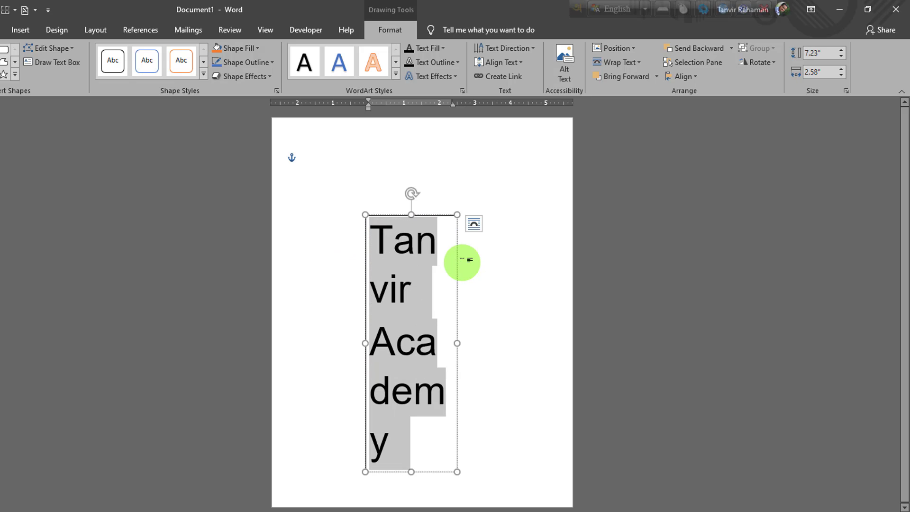
{"action": "key", "text": "ctrl+shift+comma"}
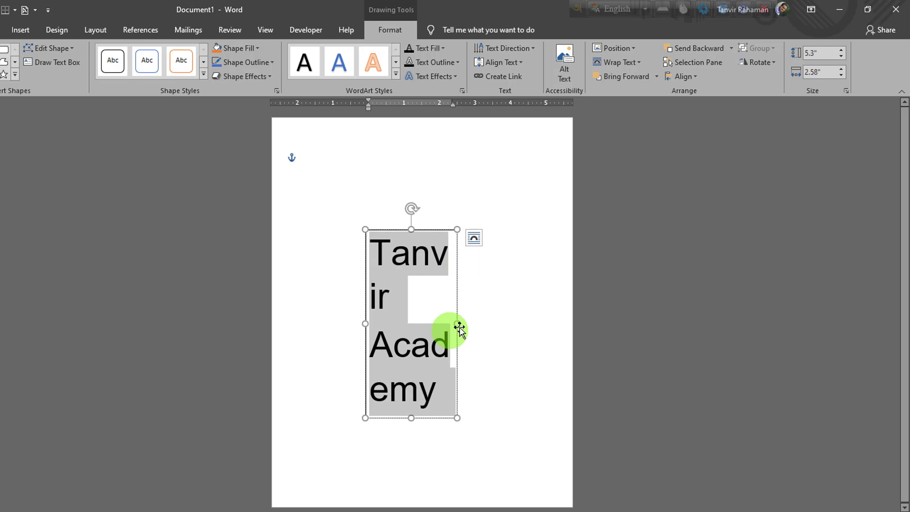
{"action": "left_click_drag", "start_coordinate": [459, 325], "coordinate": [528, 327]}
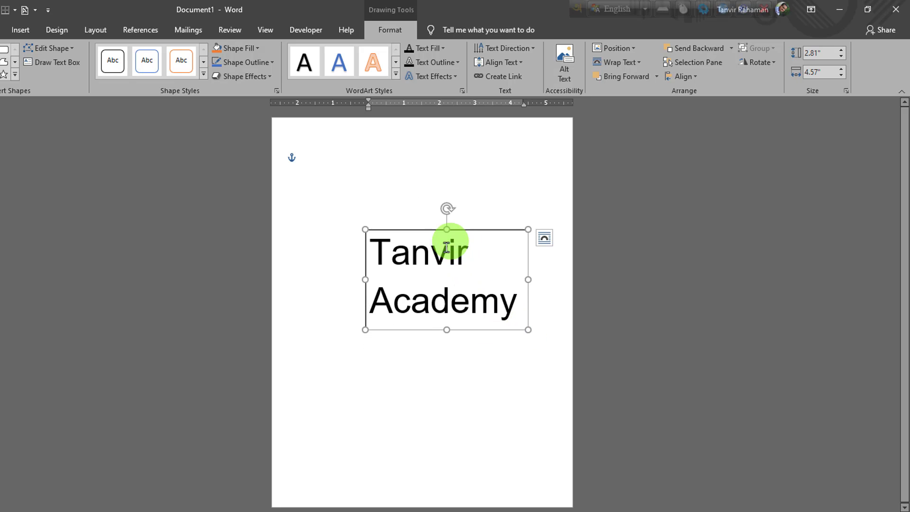
Centre both lines of text within the text box
{"action": "left_click_drag", "start_coordinate": [379, 249], "coordinate": [485, 272]}
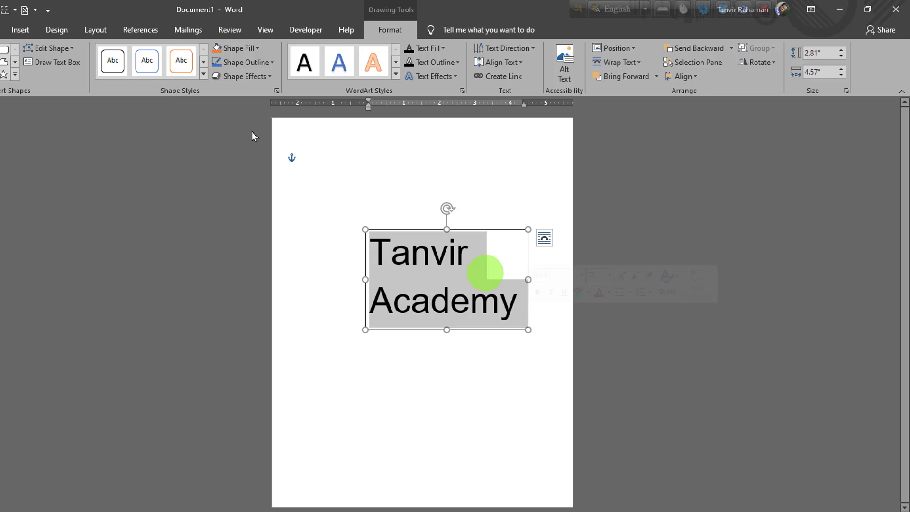
{"action": "left_click", "coordinate": [3, 29]}
{"action": "left_click", "coordinate": [221, 71]}
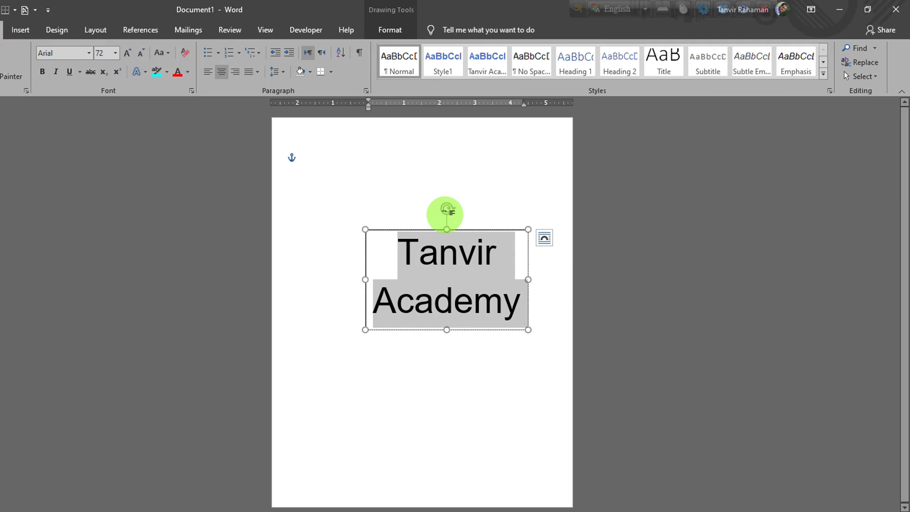
Move the text box toward the middle of the page and align it to the horizontal centre and vertical middle
{"action": "left_click_drag", "start_coordinate": [458, 231], "coordinate": [430, 261]}
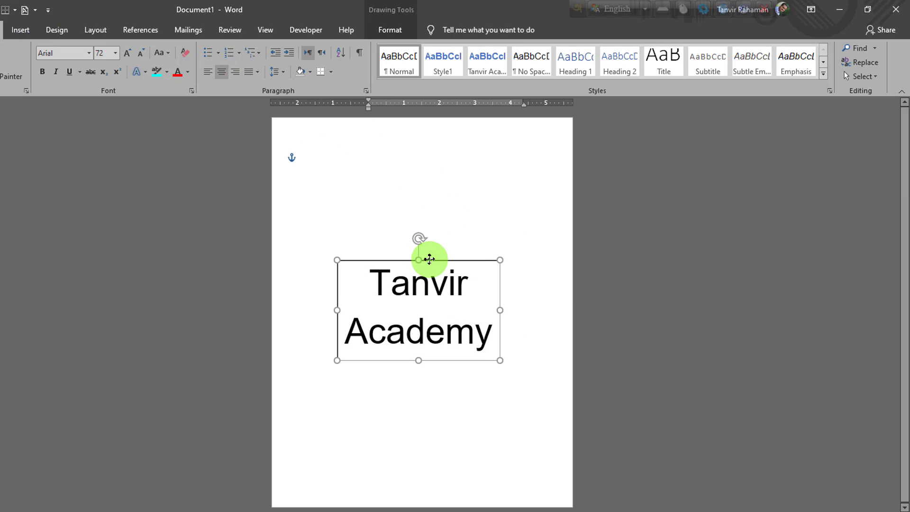
{"action": "left_click", "coordinate": [382, 33]}
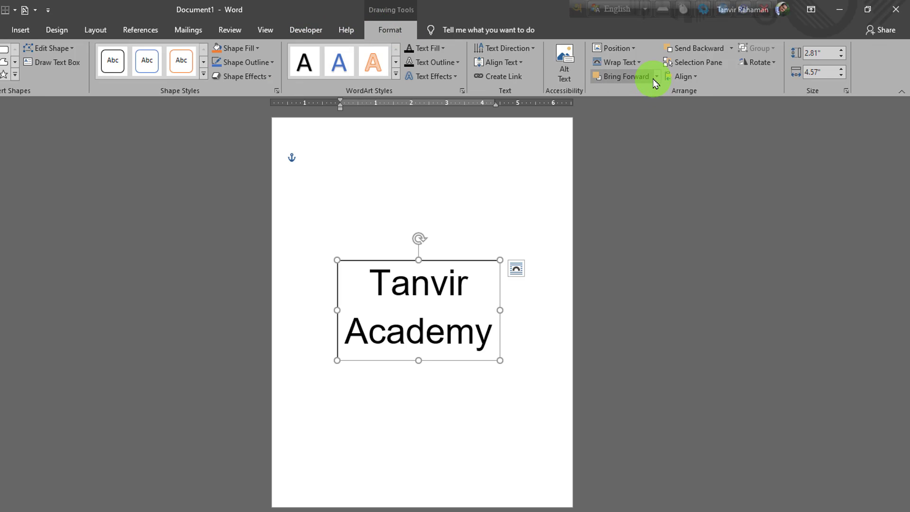
{"action": "left_click", "coordinate": [683, 76]}
{"action": "left_click", "coordinate": [702, 107]}
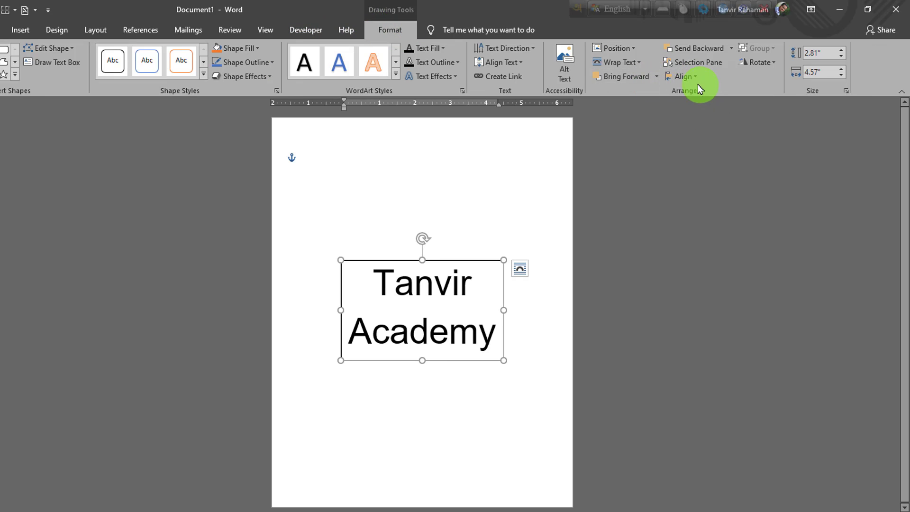
{"action": "left_click", "coordinate": [685, 77]}
{"action": "left_click", "coordinate": [719, 168]}
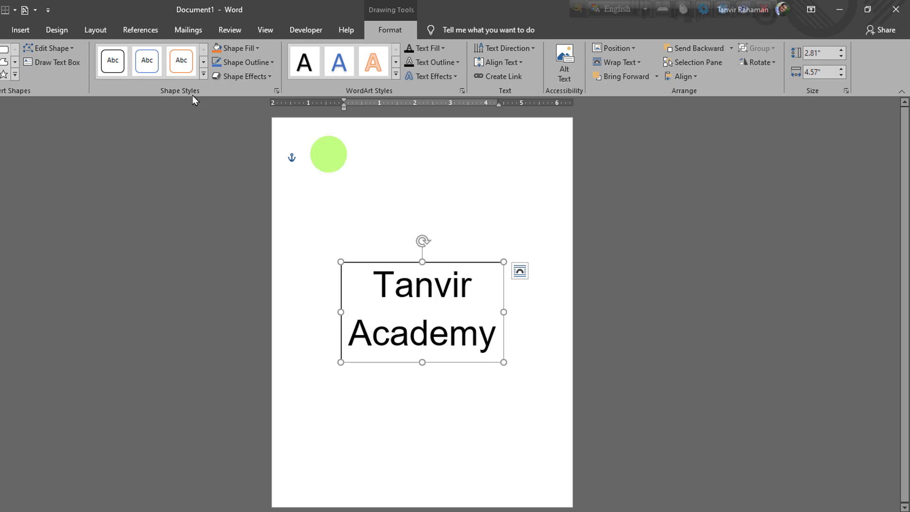
Remove the fill and the outline from the text box
{"action": "left_click", "coordinate": [256, 48]}
{"action": "left_click", "coordinate": [241, 156]}
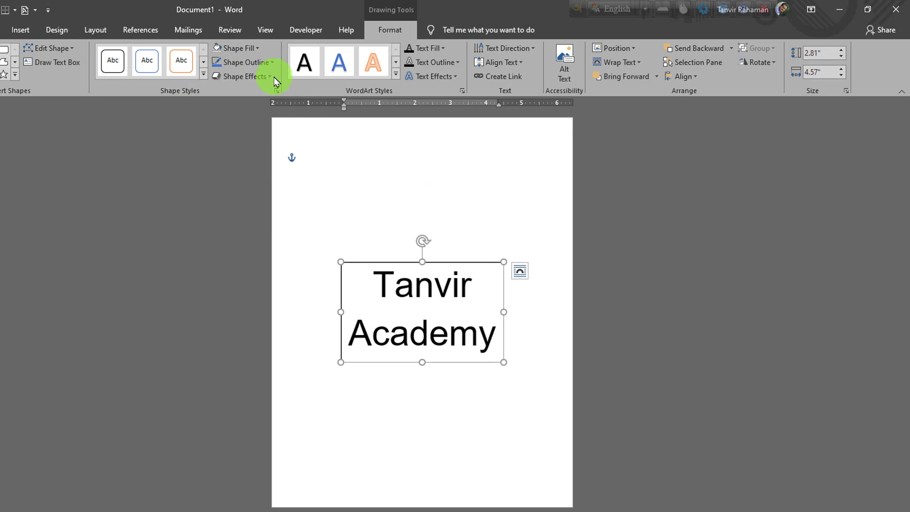
{"action": "left_click", "coordinate": [272, 62]}
{"action": "left_click", "coordinate": [249, 170]}
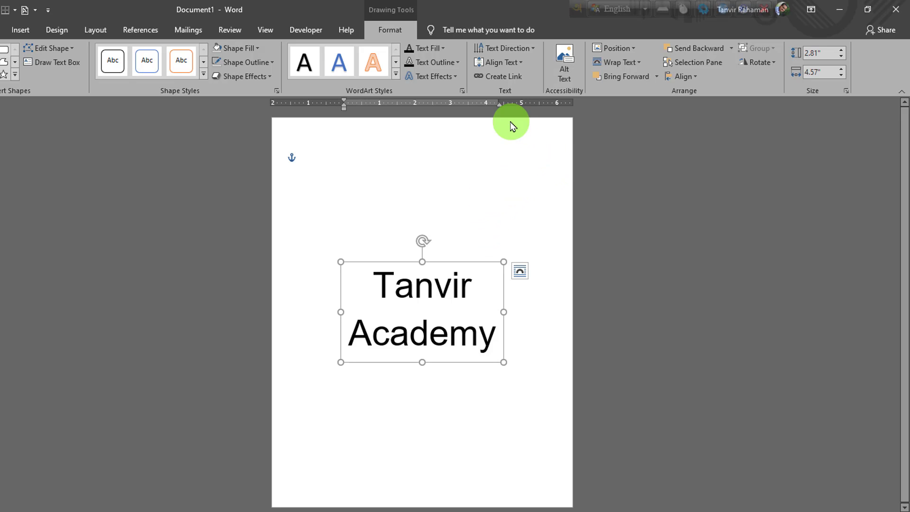
Apply the plain black shadowed WordArt style to the "Tanvir Academy" text and deselect the box
{"action": "left_click", "coordinate": [396, 76]}
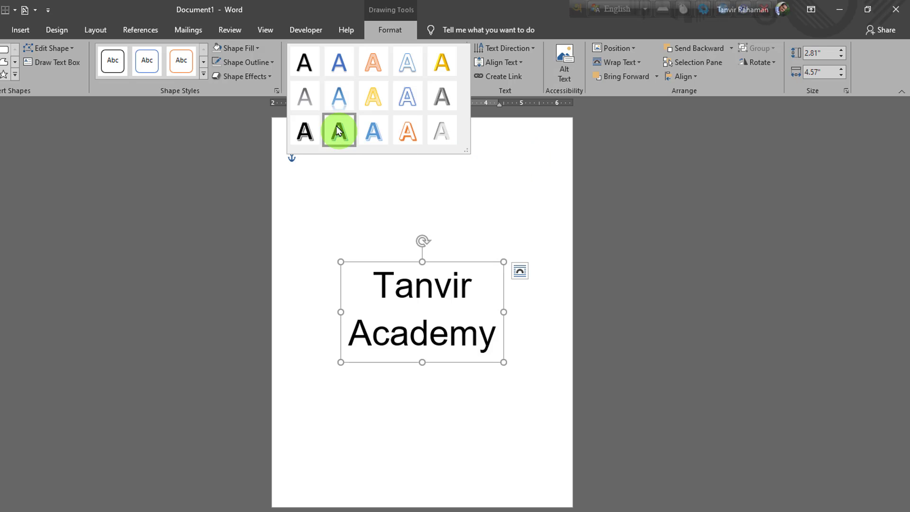
{"action": "left_click", "coordinate": [303, 61]}
{"action": "left_click", "coordinate": [540, 172]}
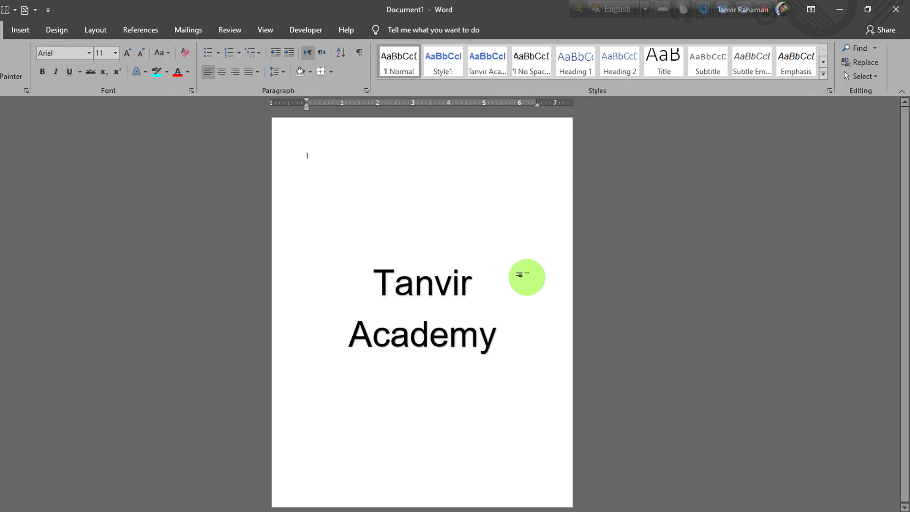
Save the "Tanvir Academy" text box to the Watermarks gallery as Demo_1 in the Confidential category
{"action": "left_click", "coordinate": [430, 289]}
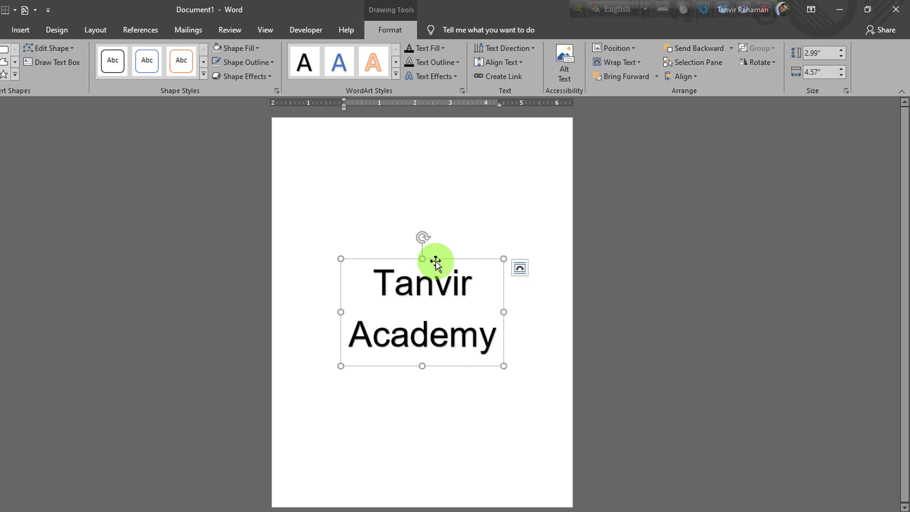
{"action": "left_click", "coordinate": [435, 262]}
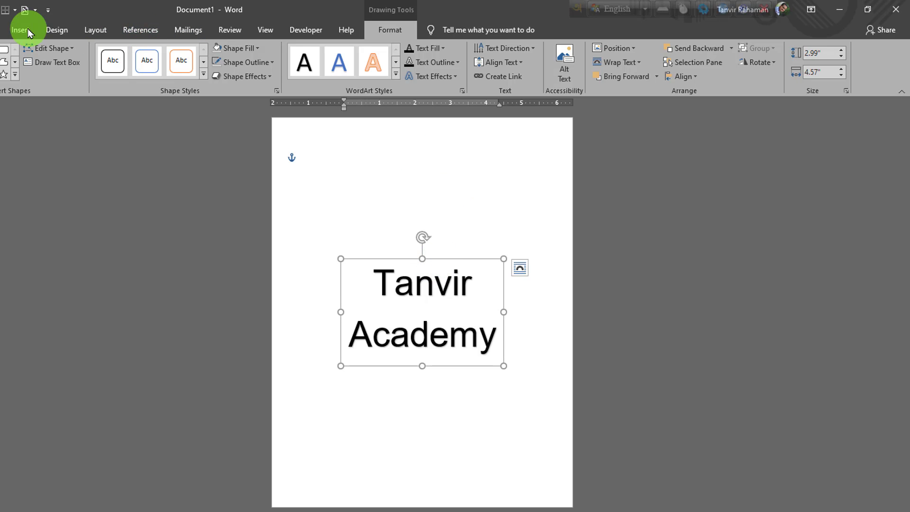
{"action": "left_click", "coordinate": [57, 30]}
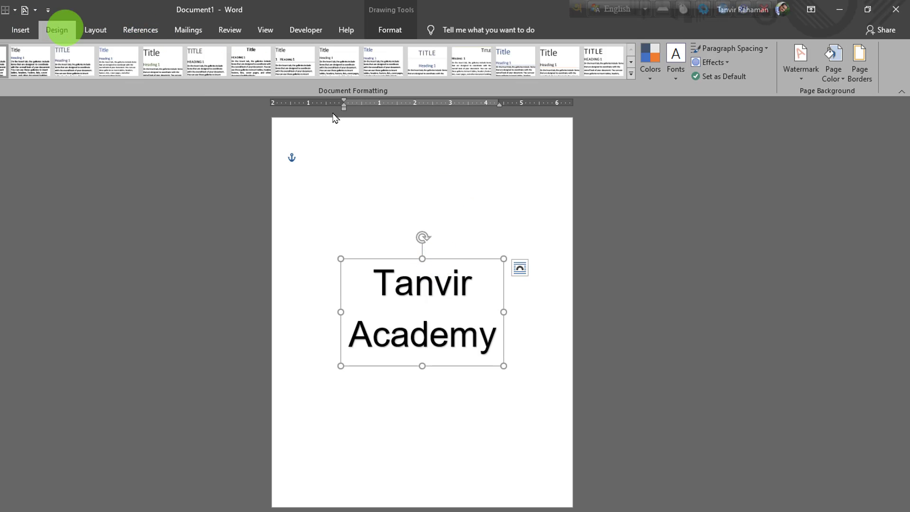
{"action": "left_click", "coordinate": [802, 78]}
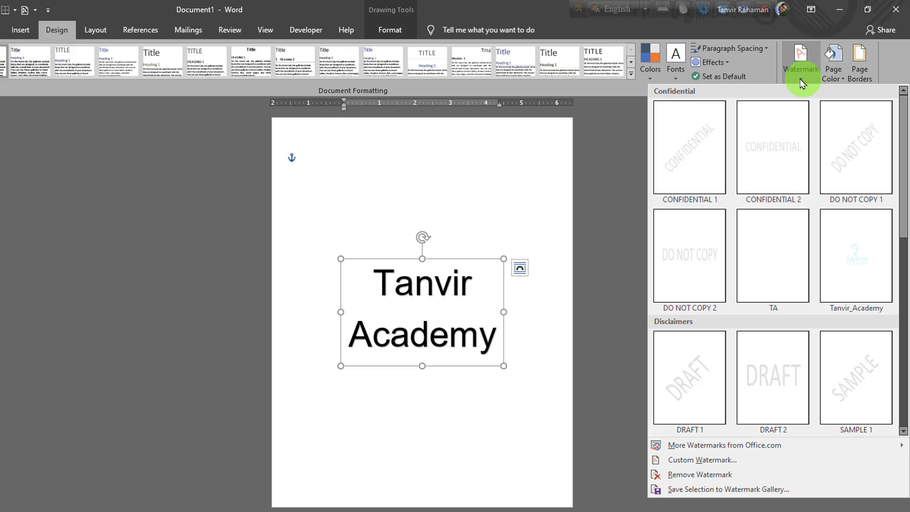
{"action": "left_click", "coordinate": [717, 491]}
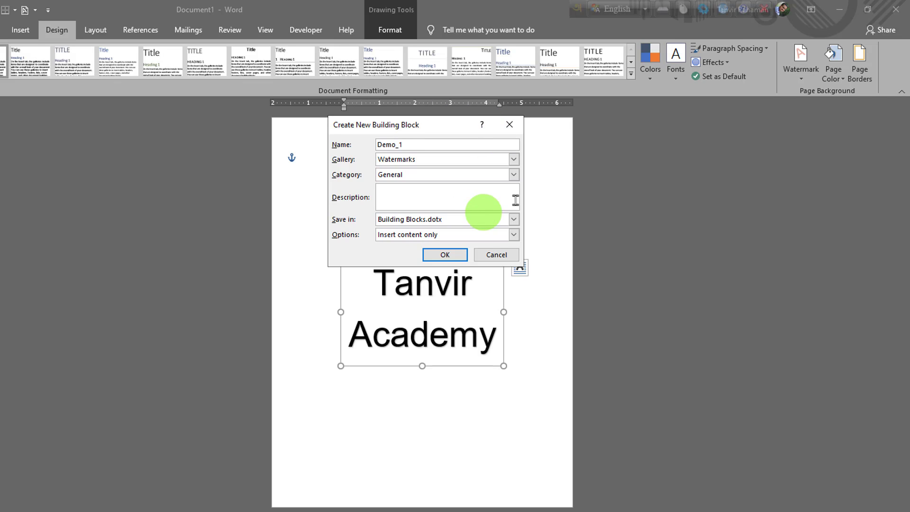
{"action": "left_click", "coordinate": [514, 159]}
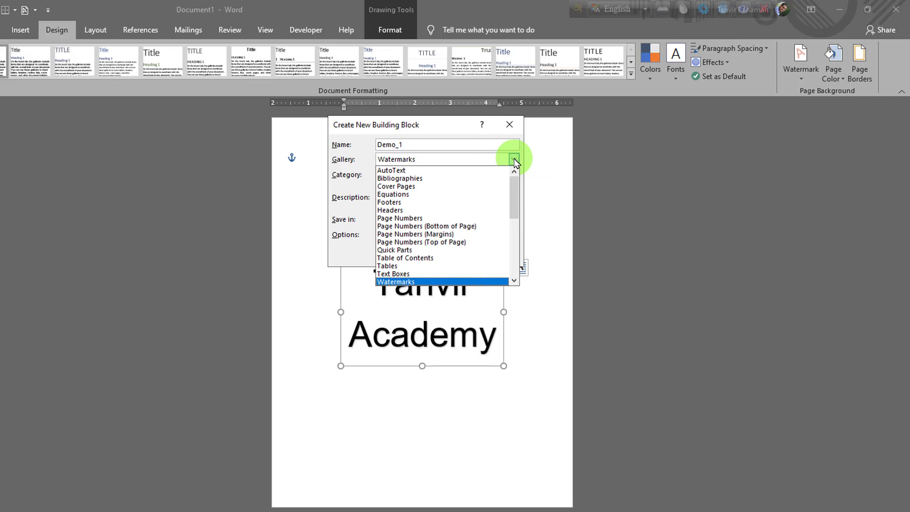
{"action": "left_click", "coordinate": [467, 281]}
{"action": "left_click", "coordinate": [513, 174]}
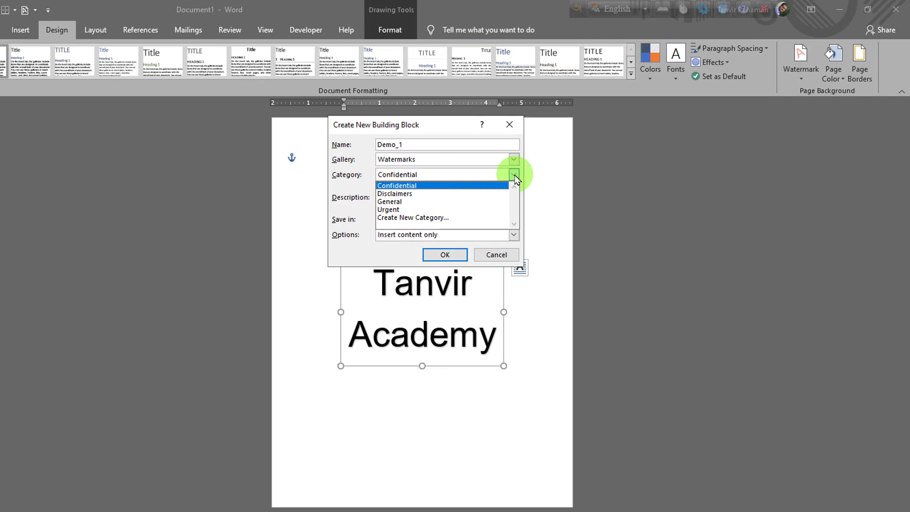
{"action": "left_click", "coordinate": [488, 186]}
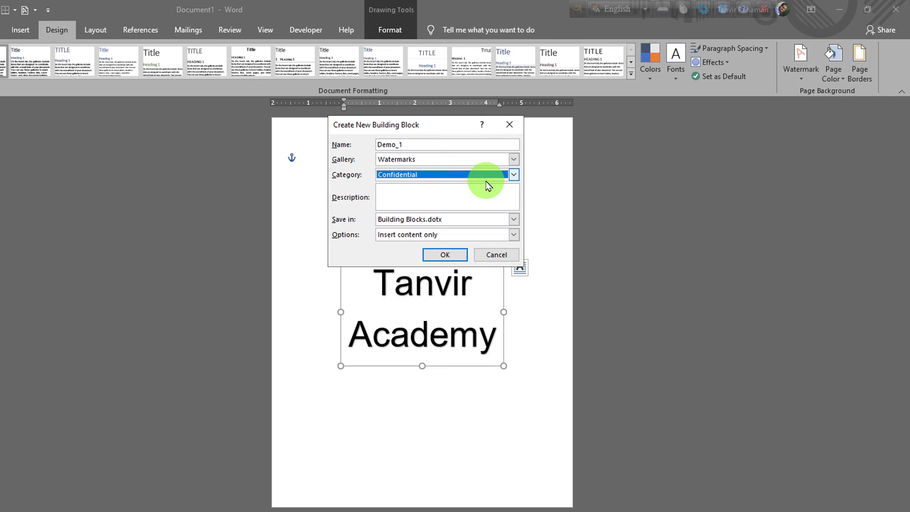
{"action": "left_click", "coordinate": [445, 254]}
Close the document without saving it and save the changes to Building Blocks.dotx
{"action": "left_click", "coordinate": [894, 7]}
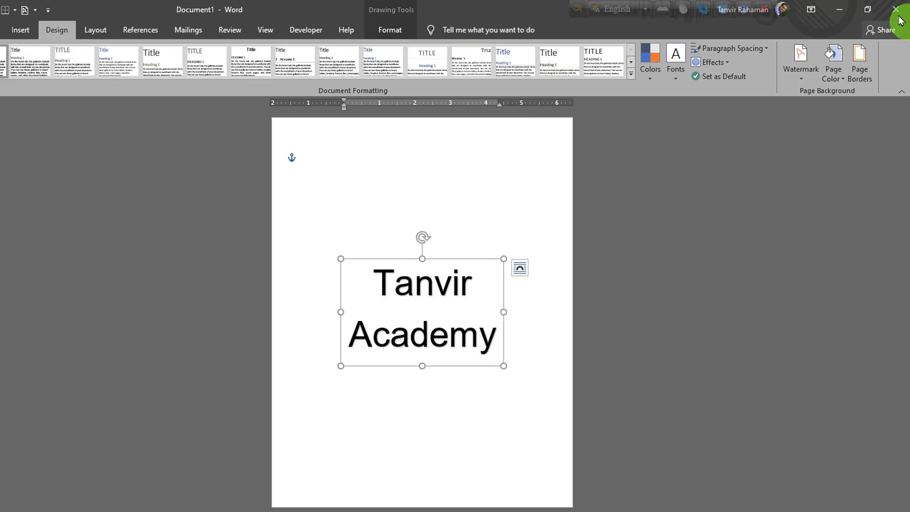
{"action": "left_click", "coordinate": [487, 341]}
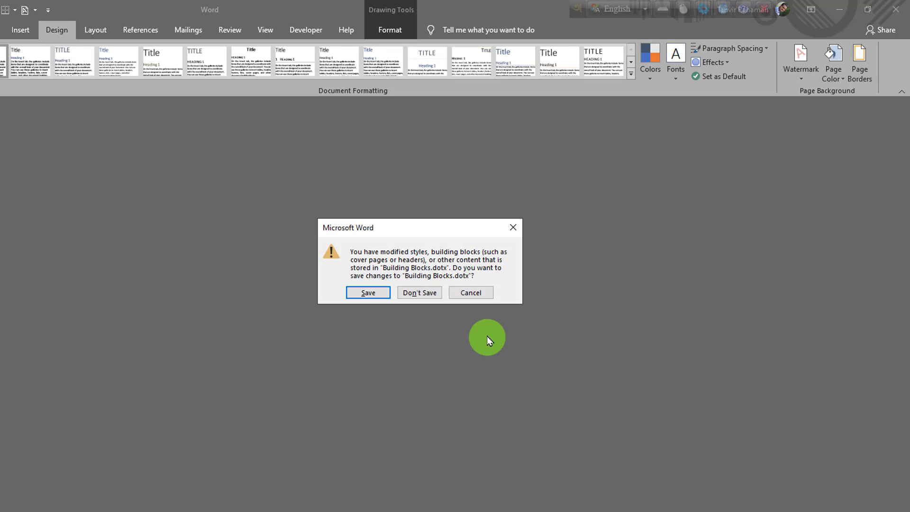
{"action": "left_click", "coordinate": [370, 294]}
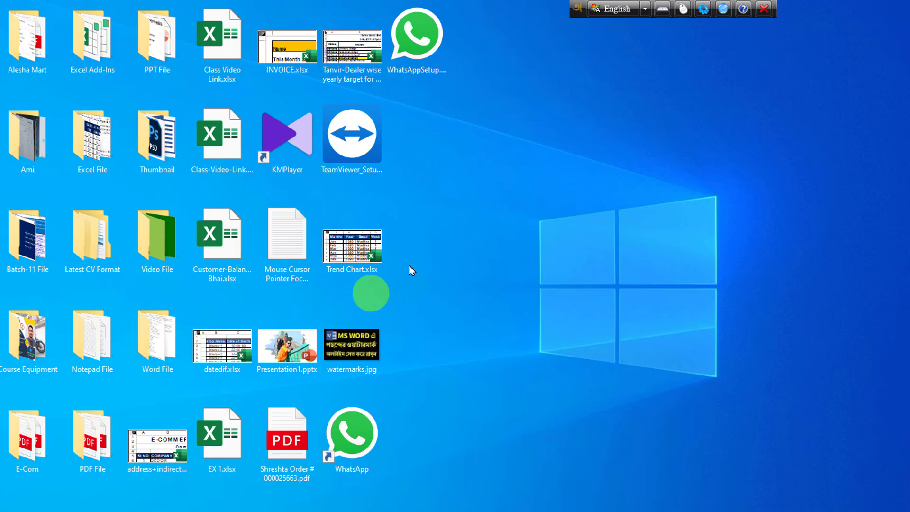
Open a new blank Word document and insert the saved Demo_1 watermark from the Confidential group
{"action": "right_click", "coordinate": [600, 242]}
{"action": "left_click", "coordinate": [632, 282]}
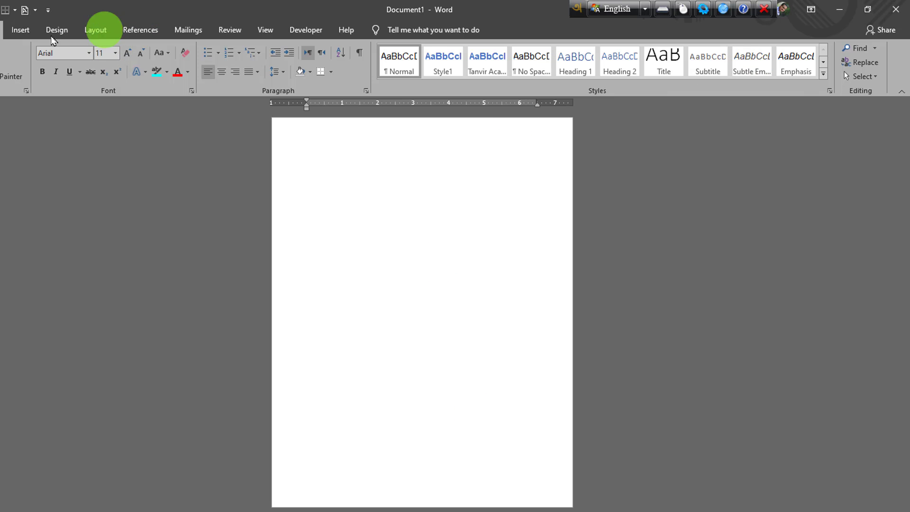
{"action": "left_click", "coordinate": [54, 30]}
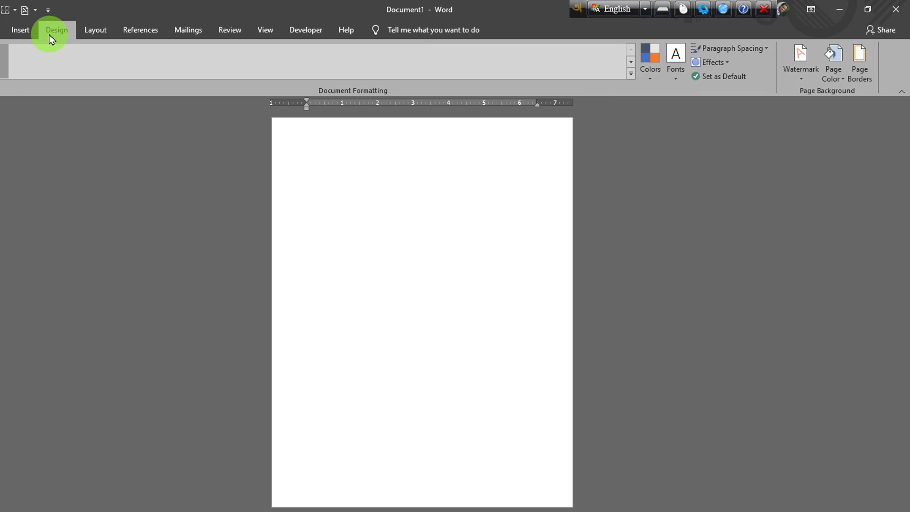
{"action": "left_click", "coordinate": [28, 13]}
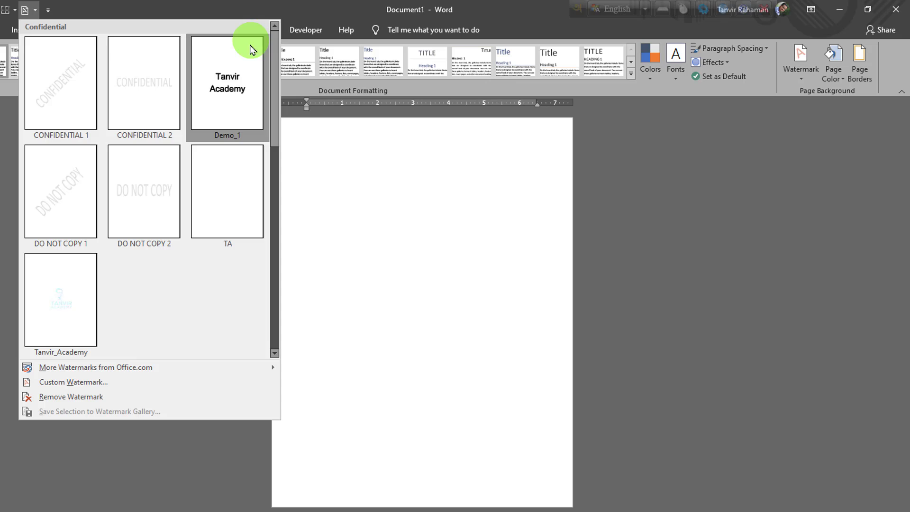
{"action": "left_click", "coordinate": [239, 90]}
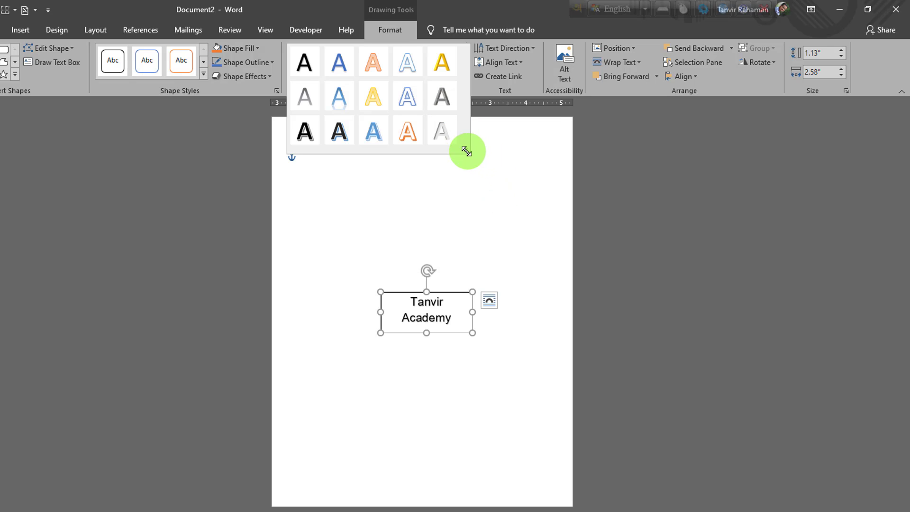
Preview the bold grey WordArt style on the "Tanvir Academy" text in the text box
{"action": "mouse_move", "coordinate": [465, 152]}
{"action": "left_mouse_down"}
{"action": "mouse_move", "coordinate": [515, 230]}
{"action": "mouse_move", "coordinate": [453, 148]}
{"action": "left_mouse_up"}
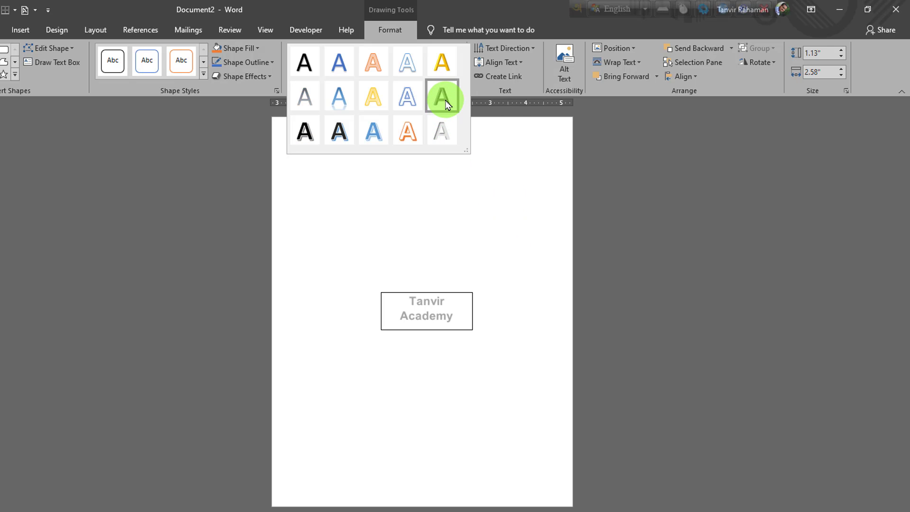